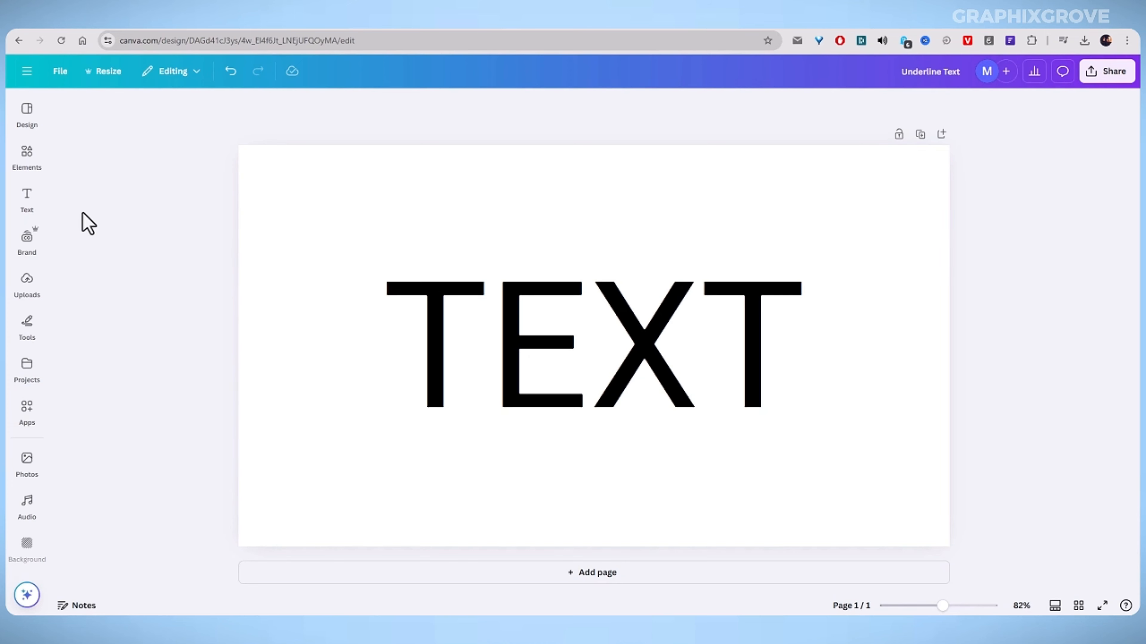
click(25, 200)
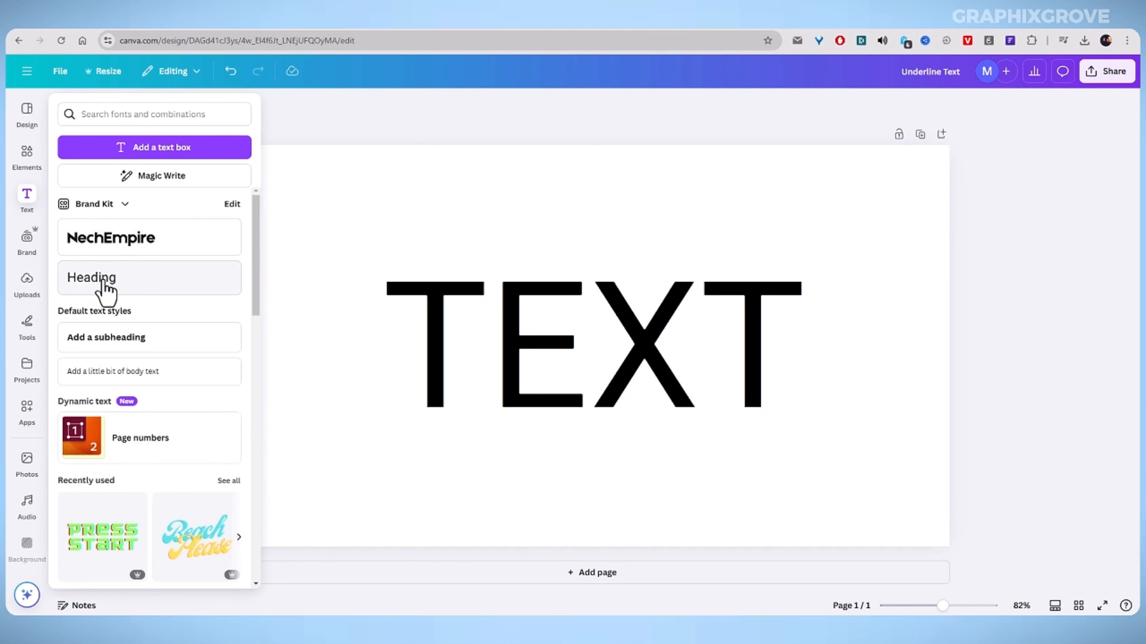
click(508, 295)
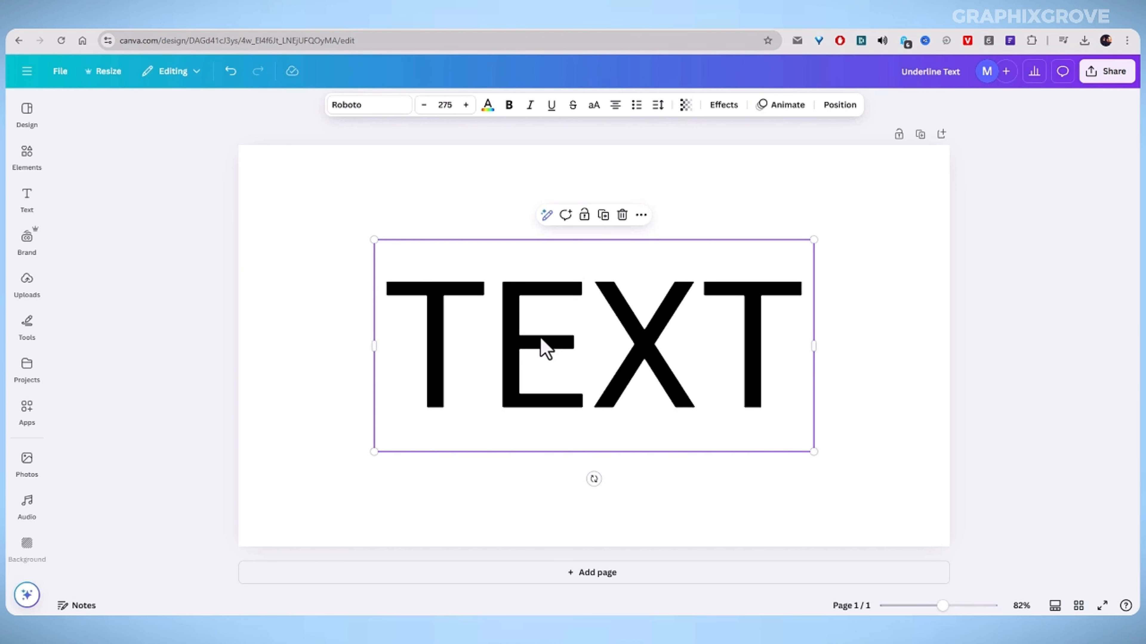
click(472, 332)
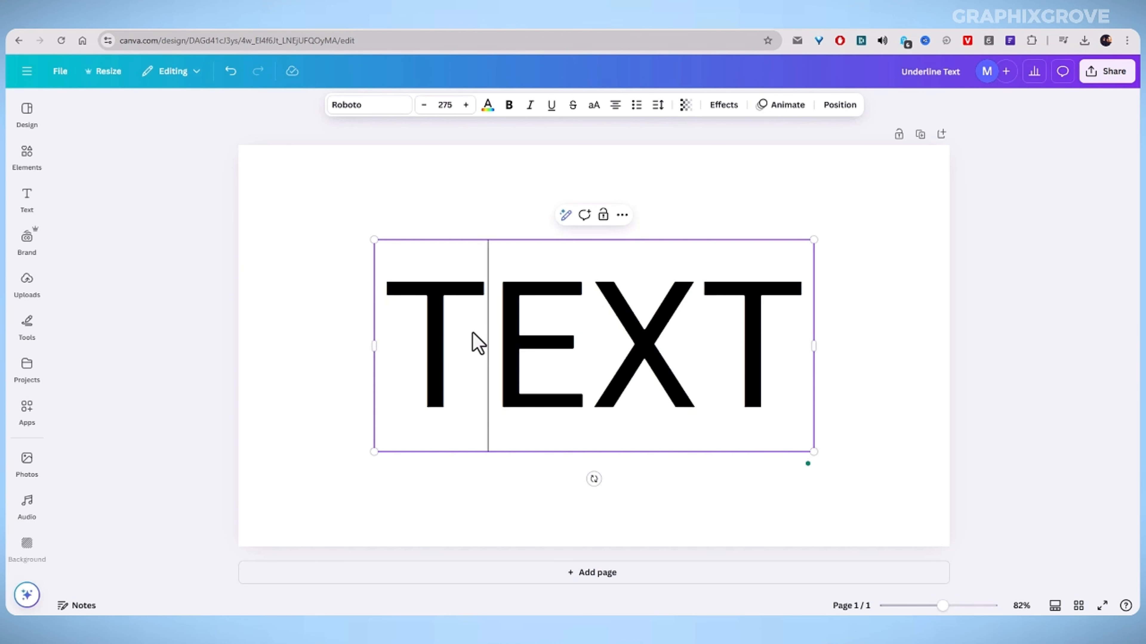
click(415, 329)
click(487, 200)
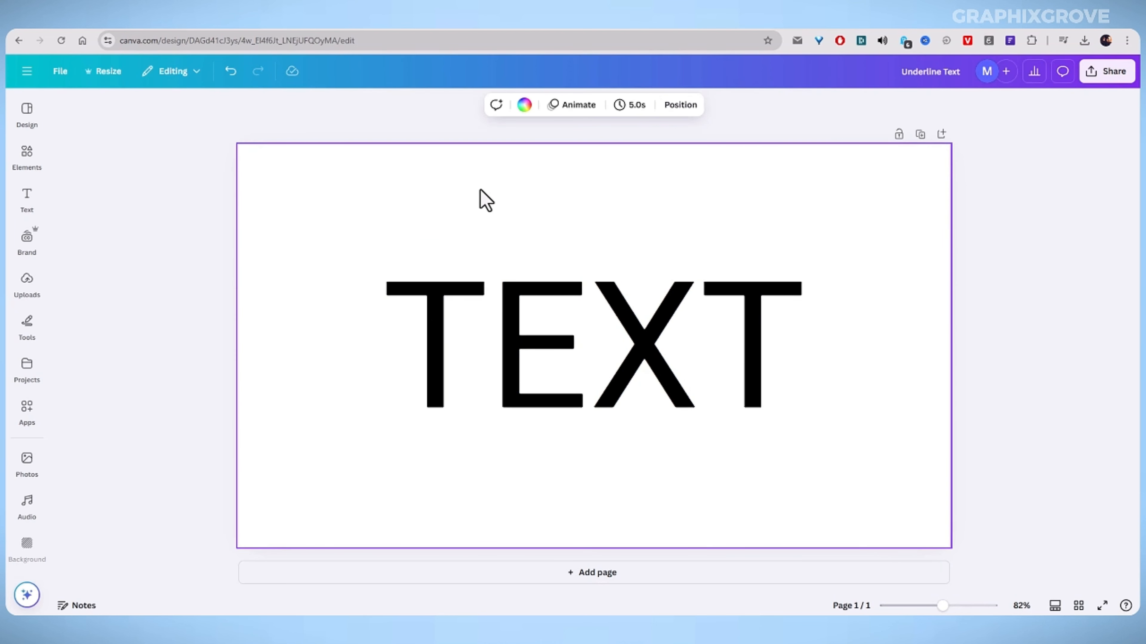
click(465, 316)
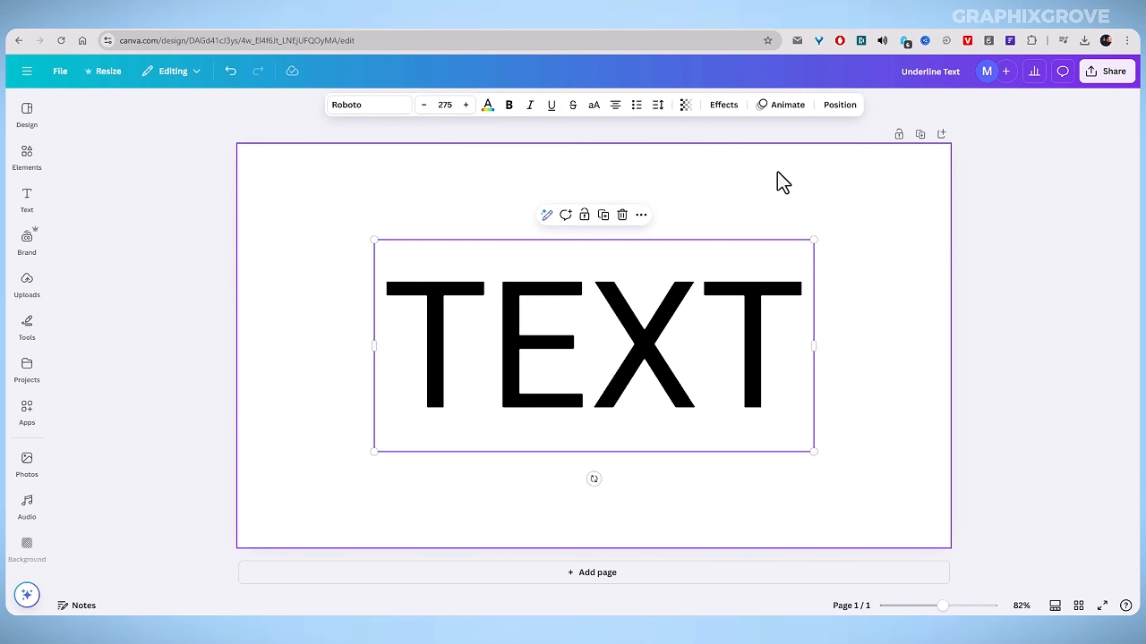
double_click(510, 348)
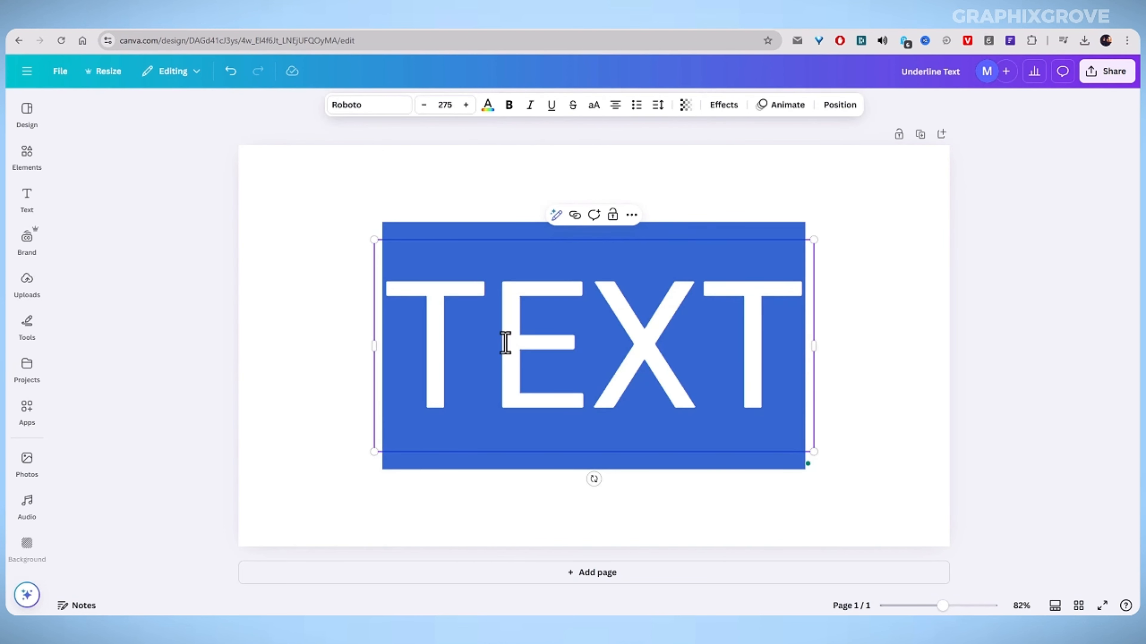
click(309, 312)
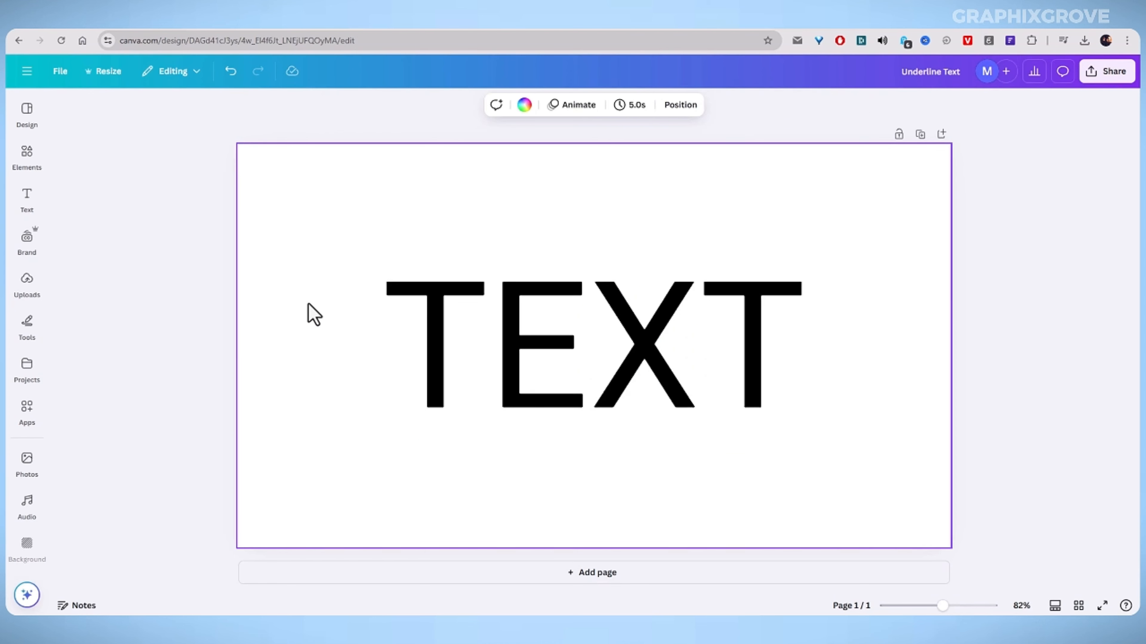
Apply underline formatting to the whole TEXT word.
click(453, 316)
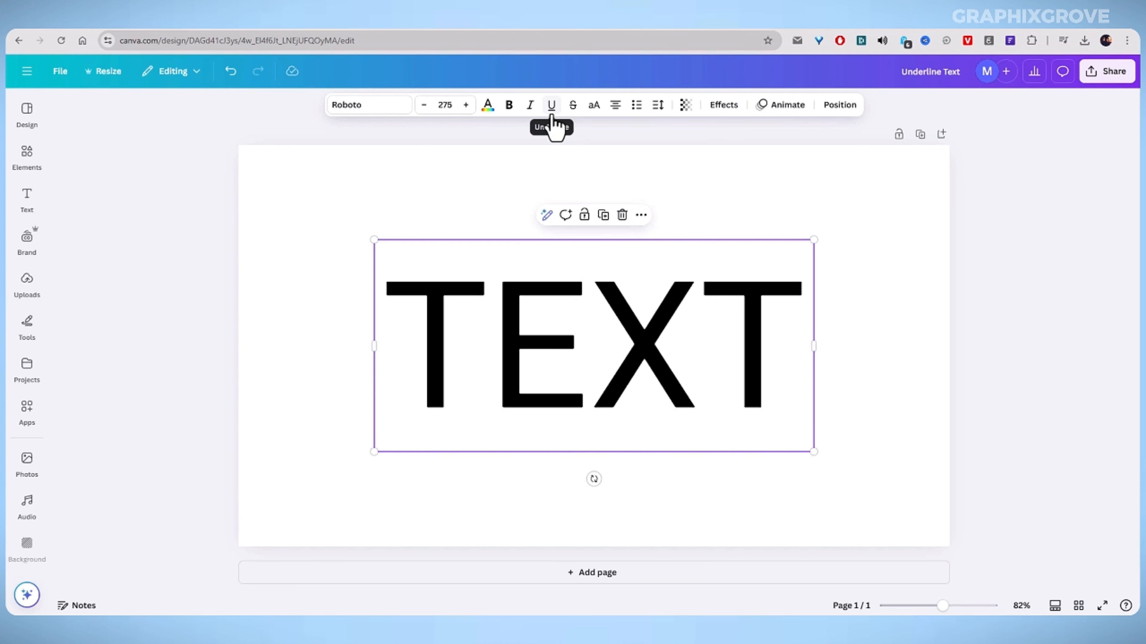
click(551, 106)
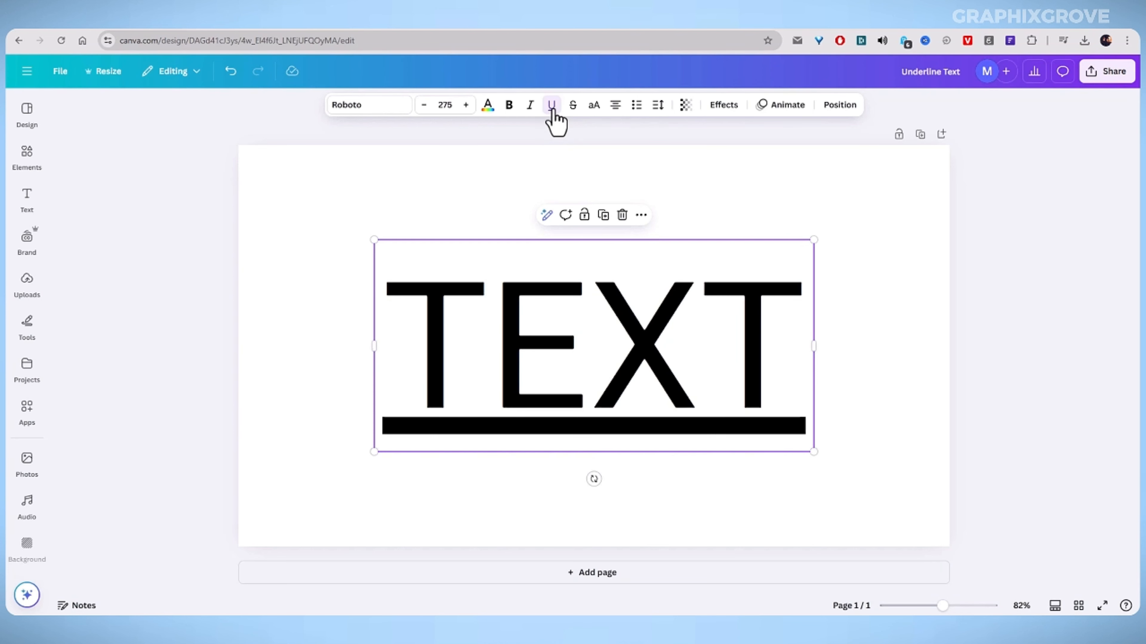
click(515, 381)
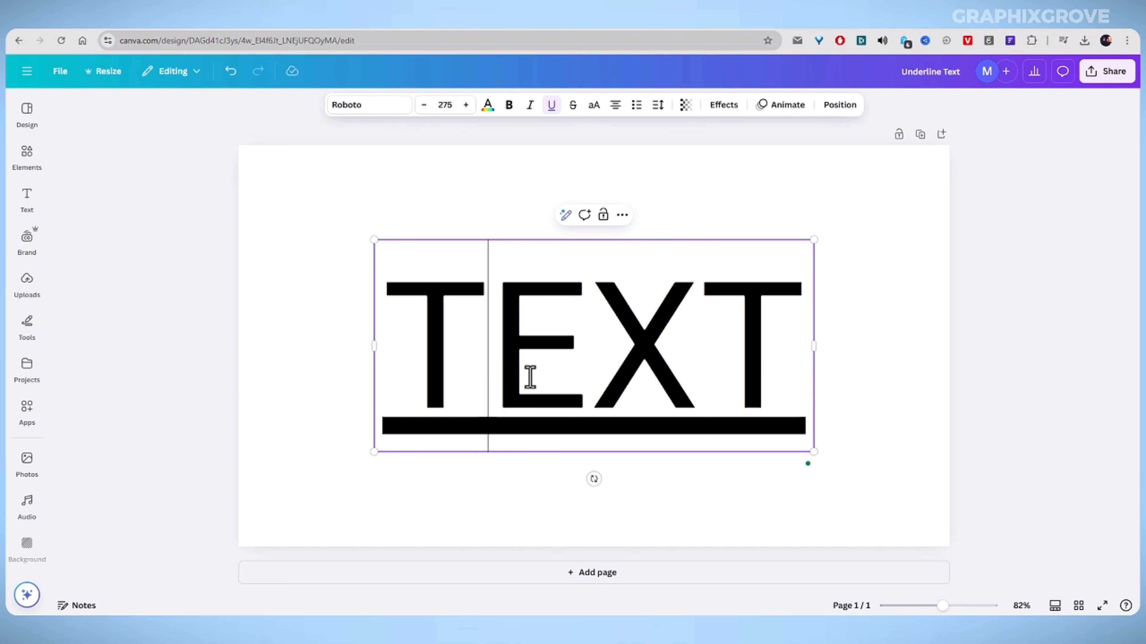
click(550, 109)
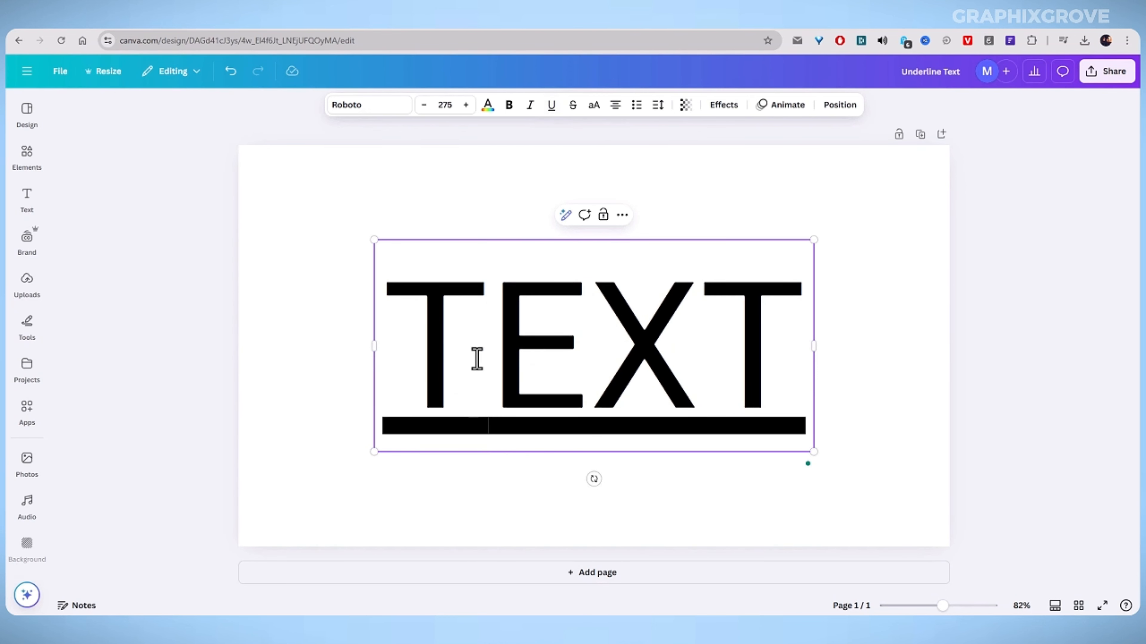
click(551, 106)
Select all the text and remove its underline formatting.
triple_click(437, 366)
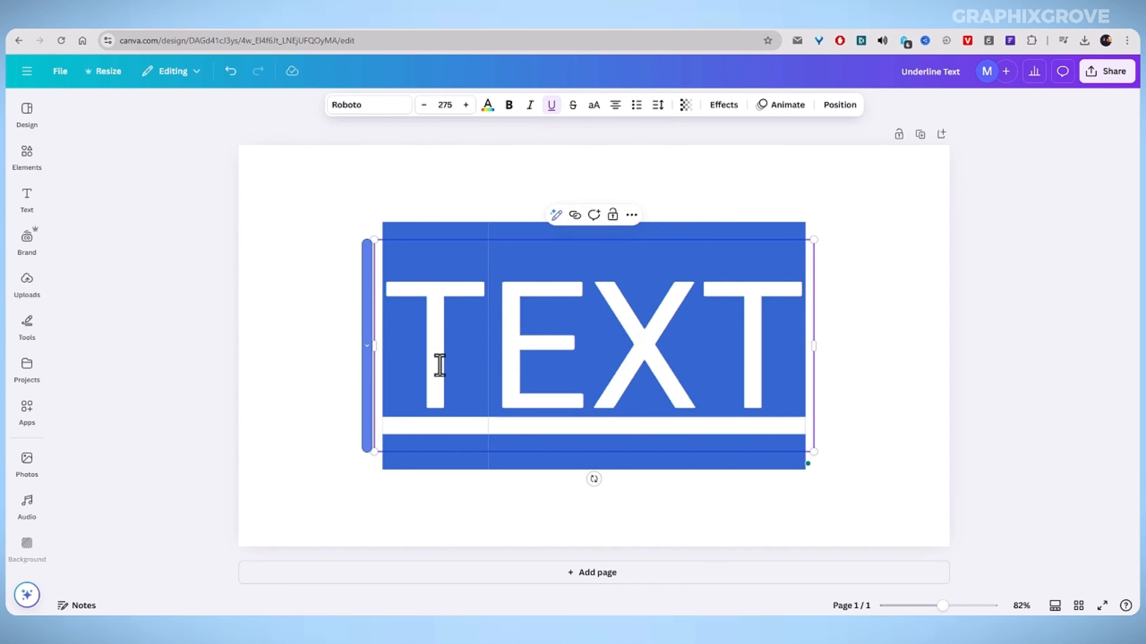
click(550, 107)
click(524, 378)
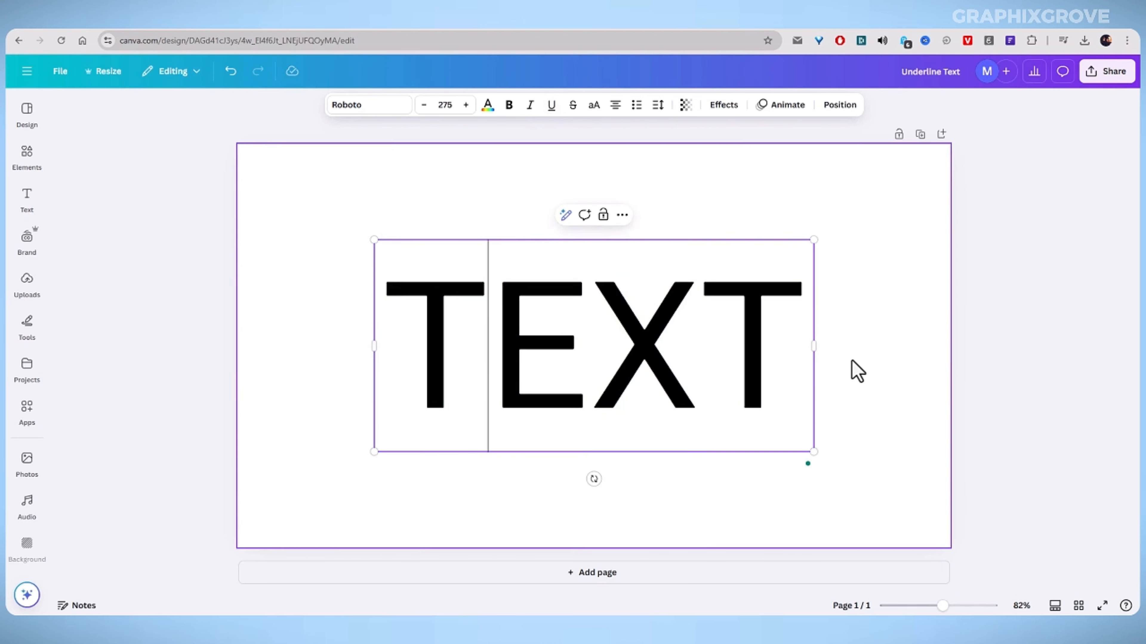
Underline only the middle letters EX of the word.
drag(507, 345, 652, 350)
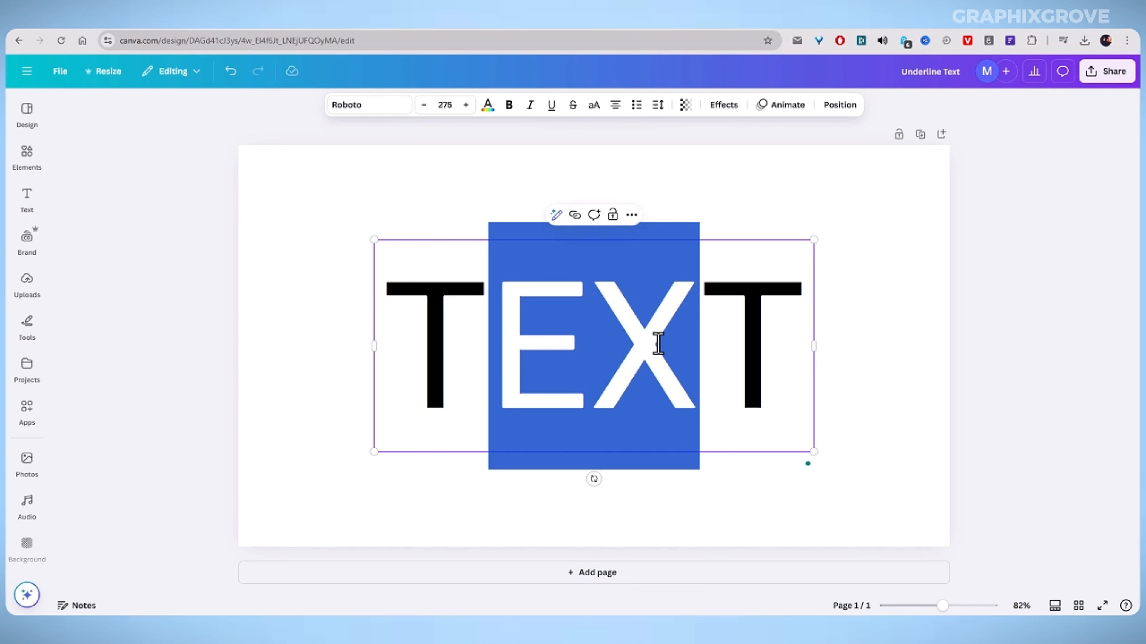
click(551, 107)
click(245, 363)
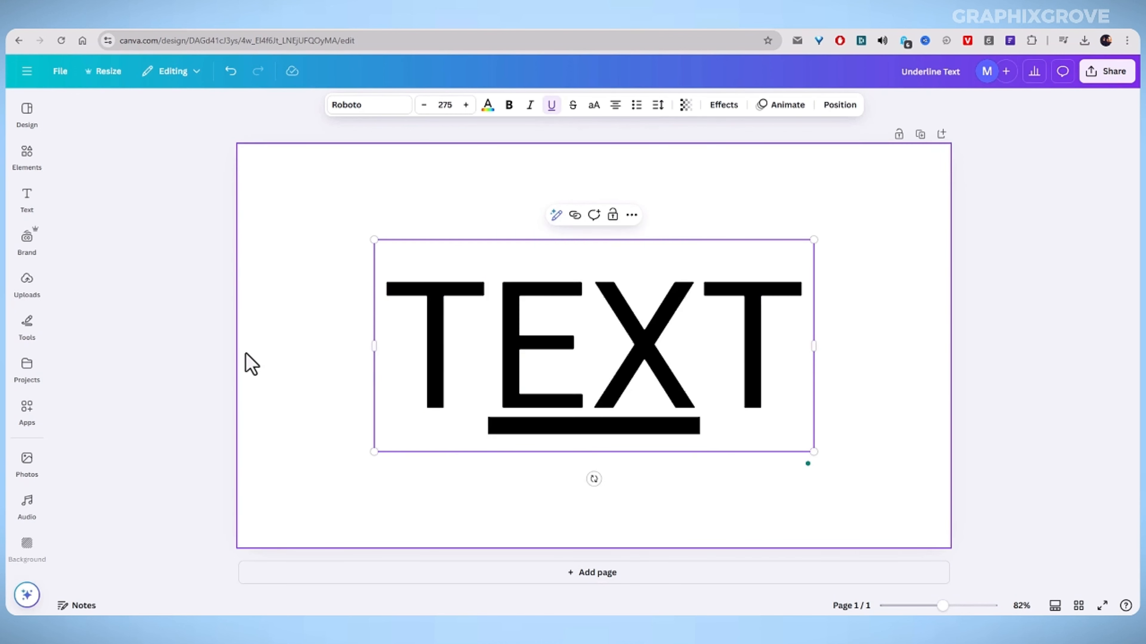
Select the letters EX again and remove their underline.
click(593, 374)
click(591, 374)
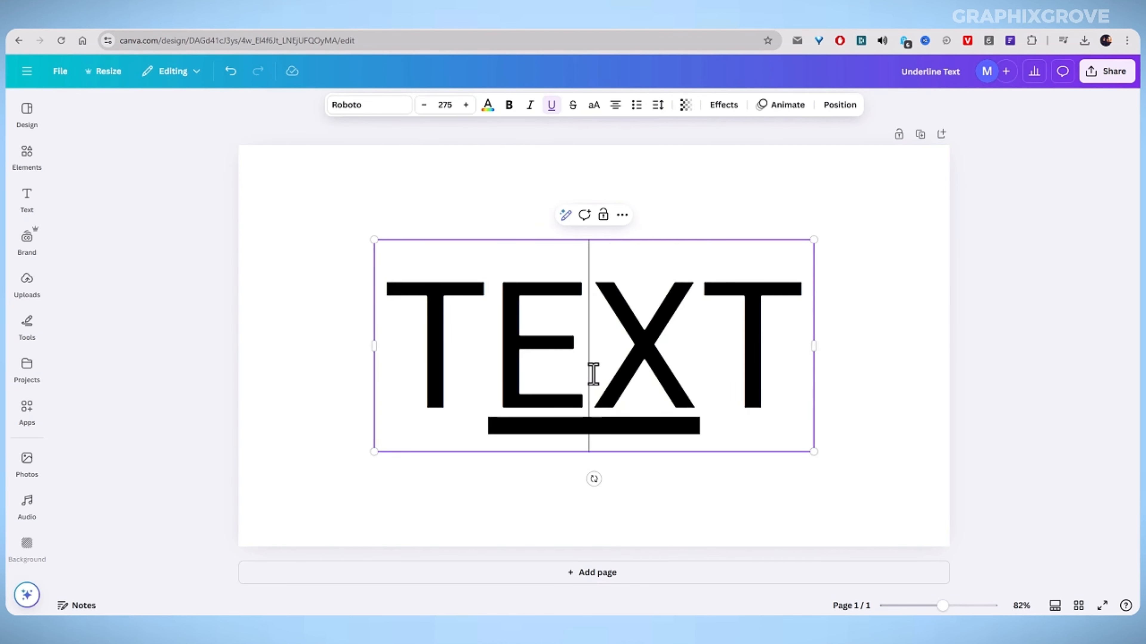
click(532, 376)
drag(532, 377, 660, 379)
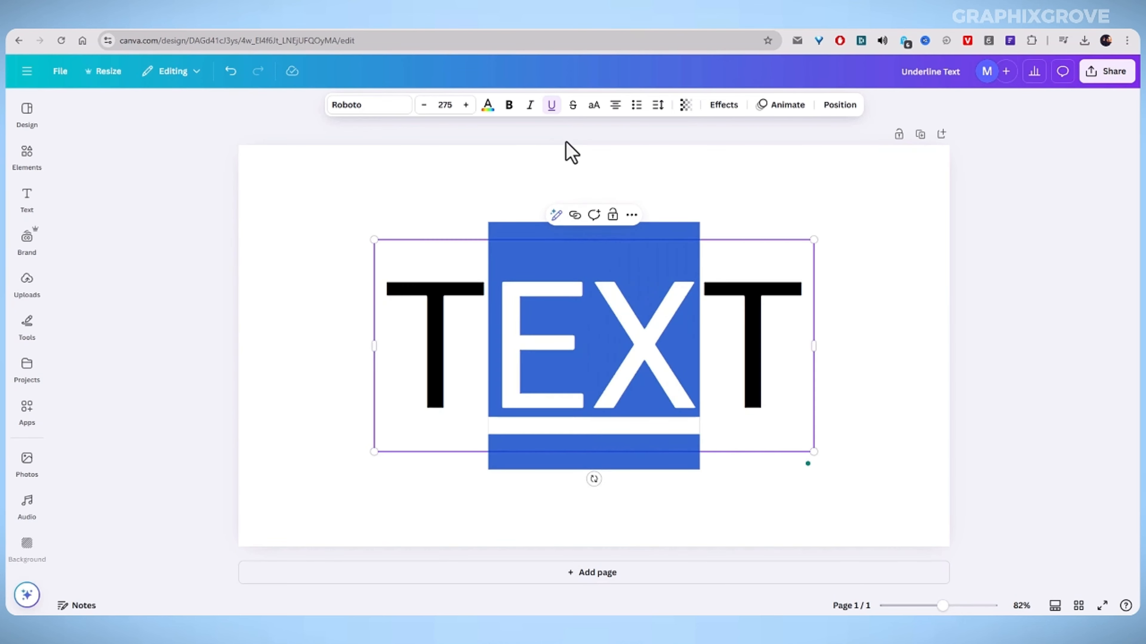
click(551, 106)
click(596, 188)
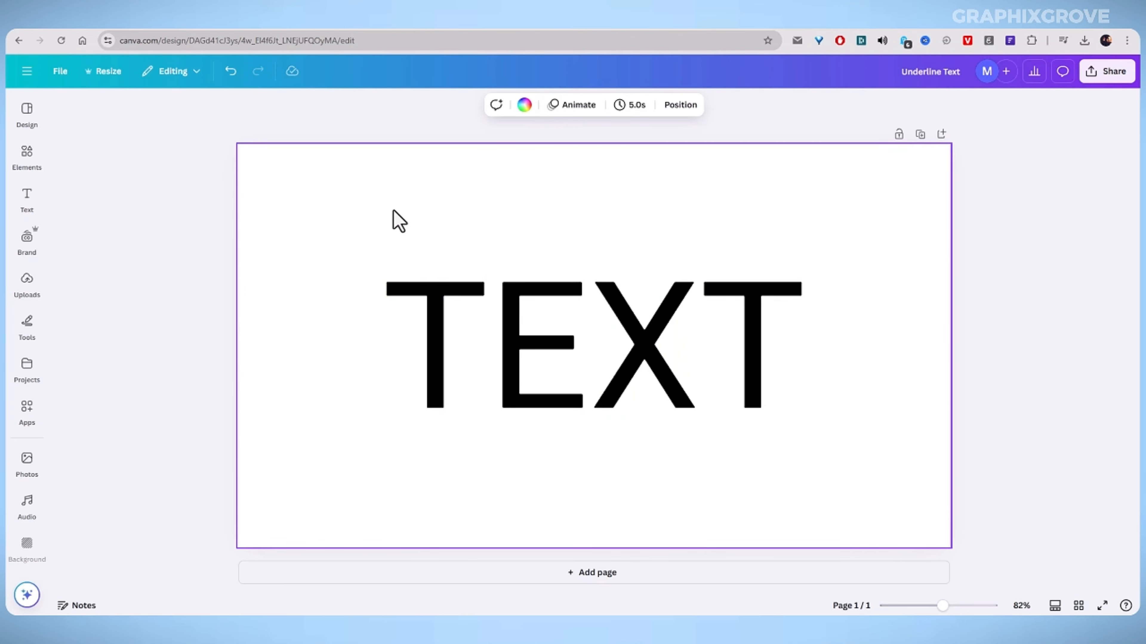
Search the elements for line and add a dashed line shape to the page.
click(21, 155)
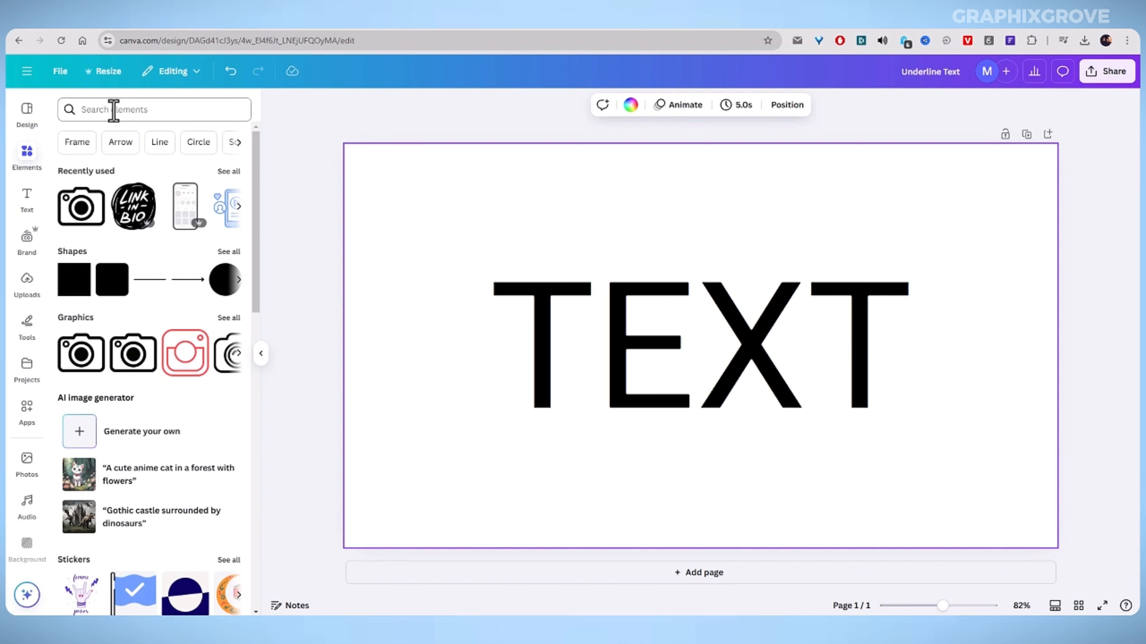
click(113, 110)
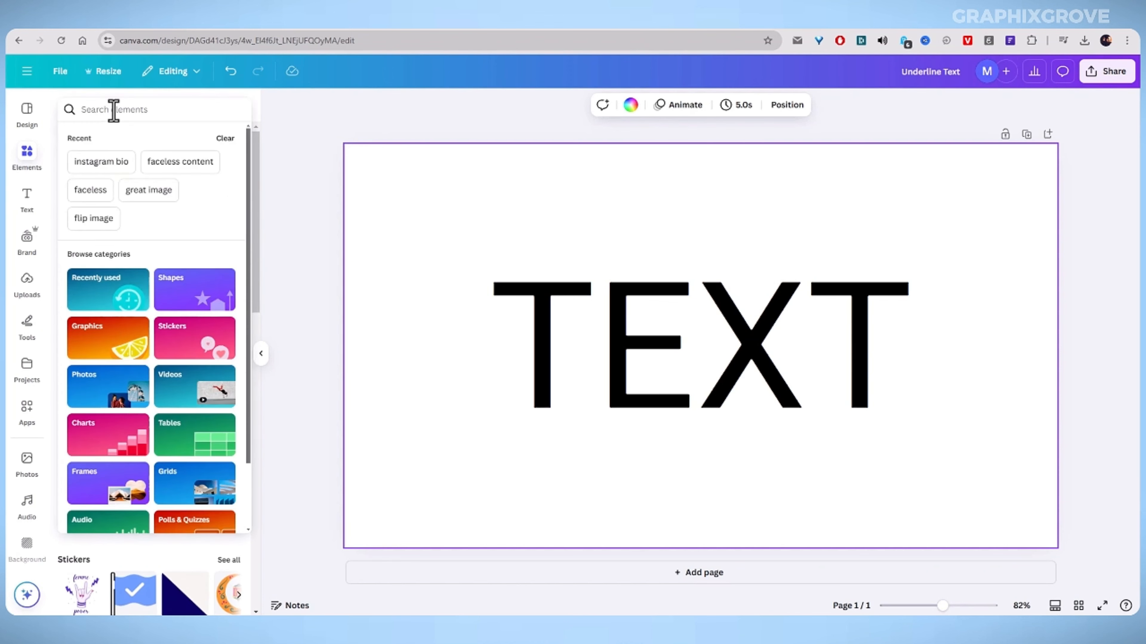
text(line)
key(Return)
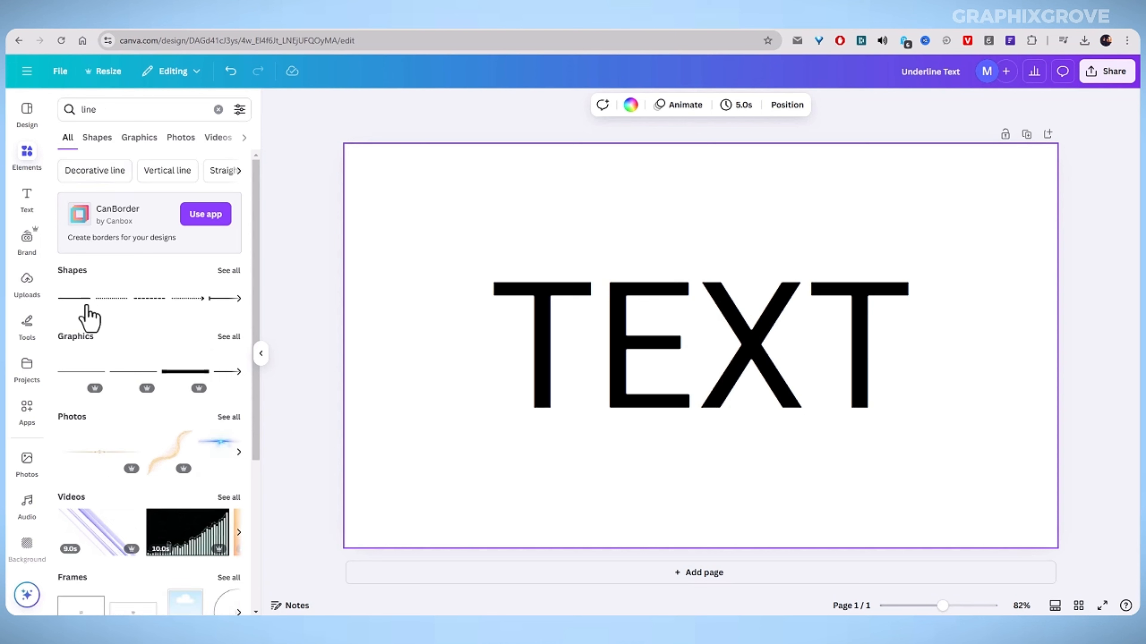
click(143, 311)
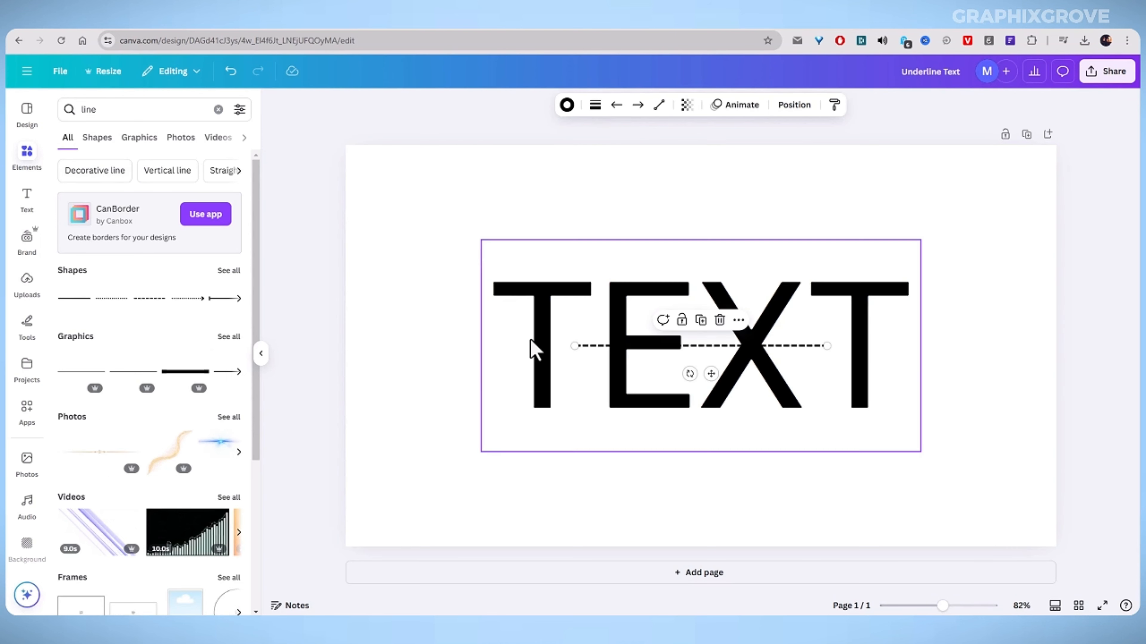
Move the line just below the text and stretch its right end to the word's edge.
drag(606, 350, 544, 433)
drag(765, 432, 896, 430)
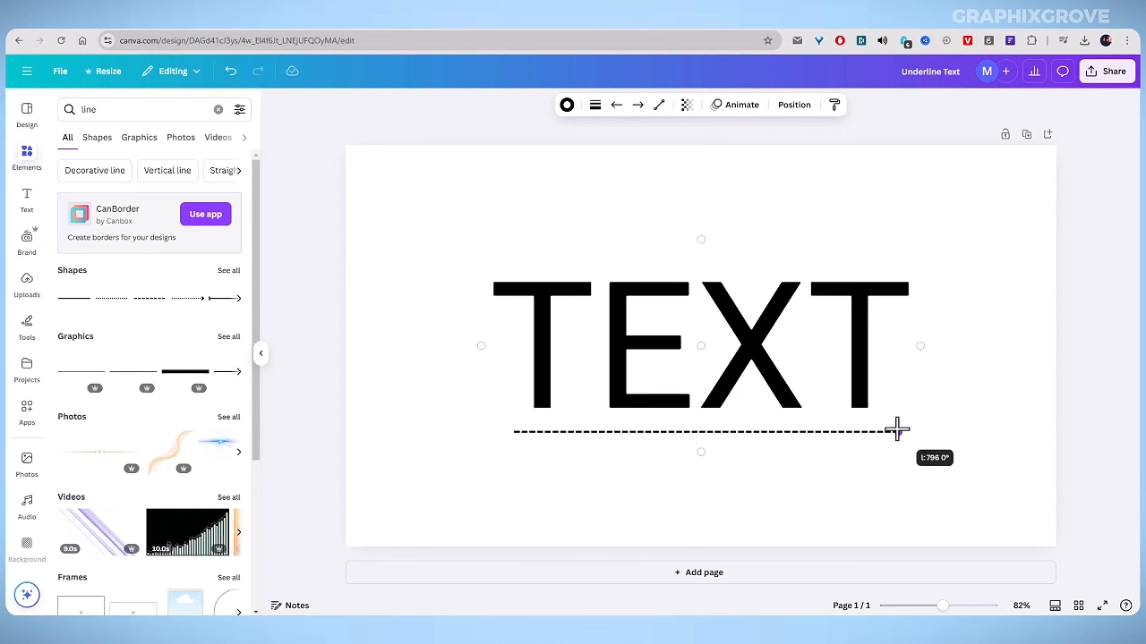
Change the line to the solid style with a line weight of 15.
click(595, 106)
click(531, 140)
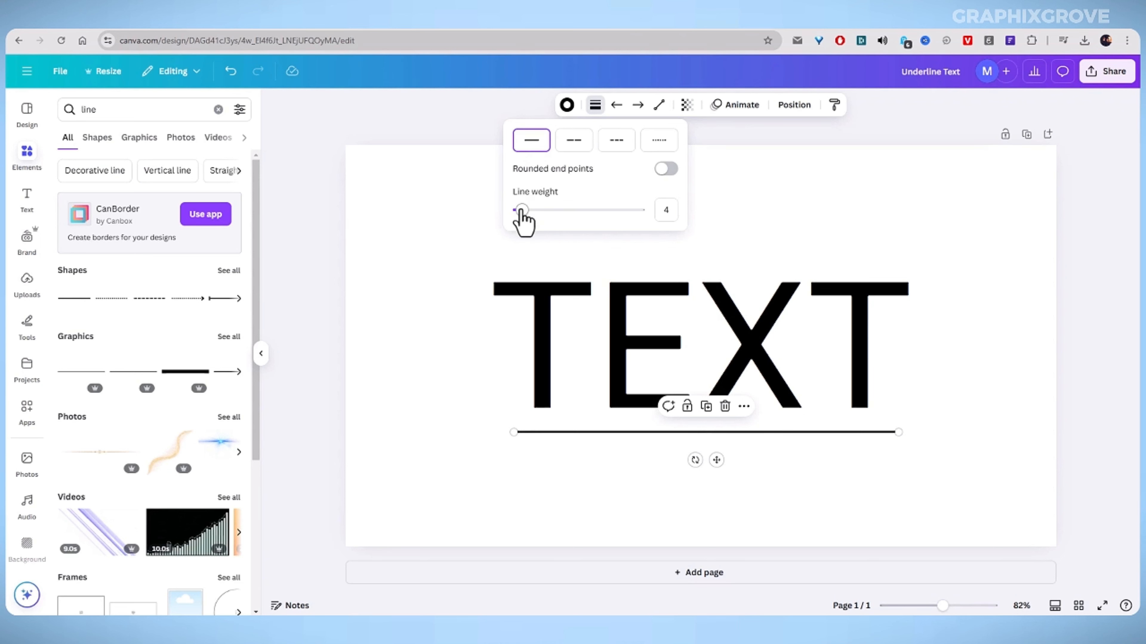
drag(522, 211, 536, 211)
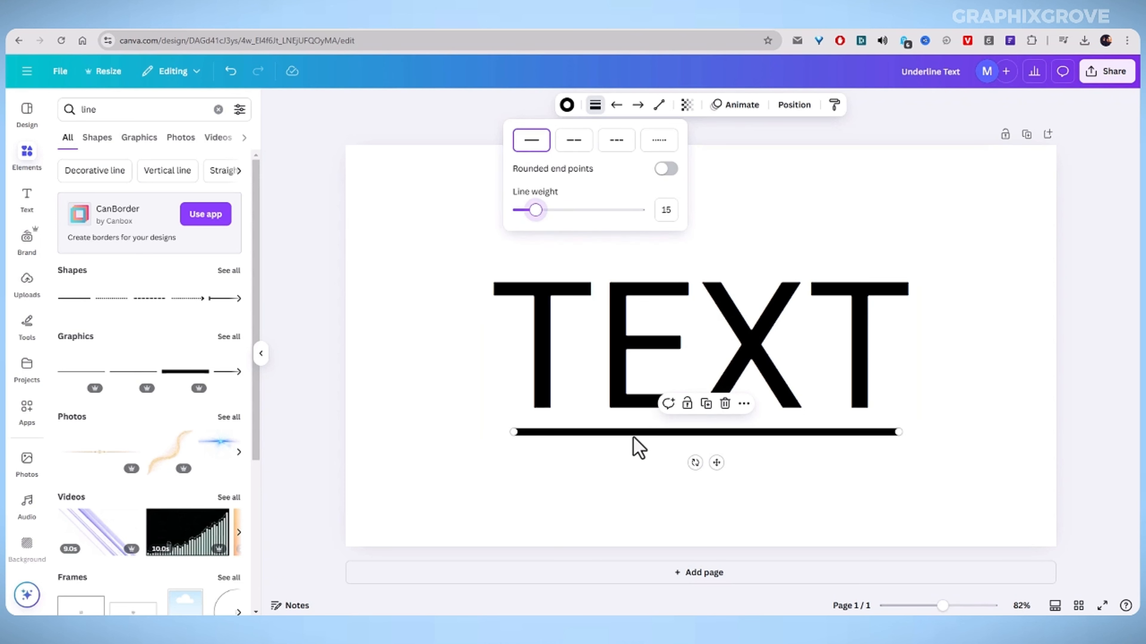
Shift the line slightly left and extend its right end to align with the word.
drag(633, 437, 611, 435)
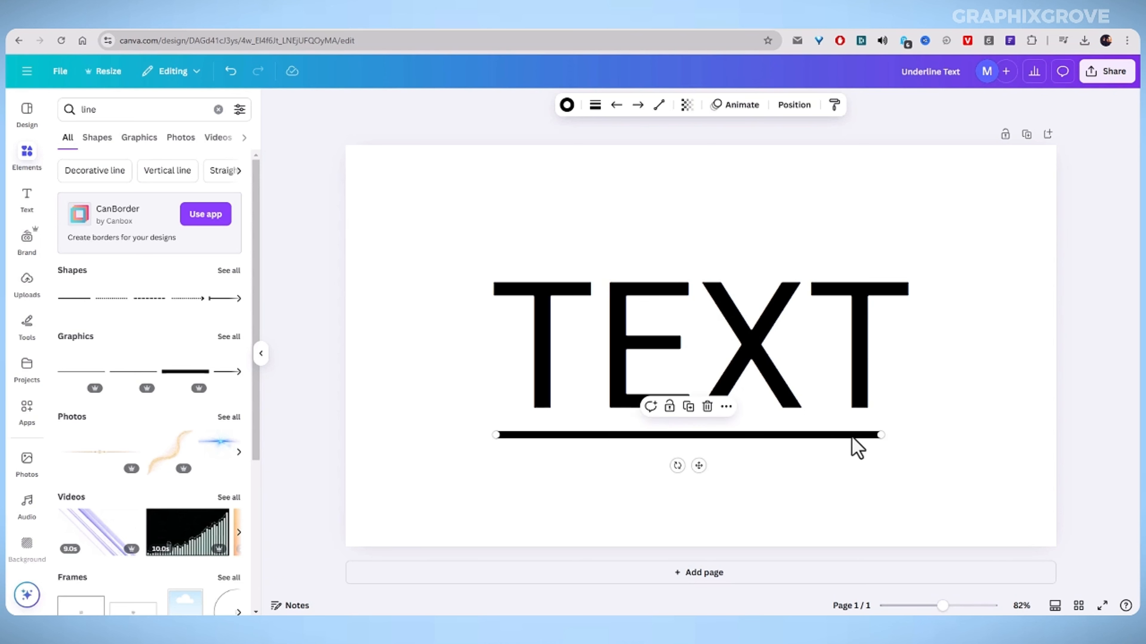
drag(886, 435, 906, 435)
Try the dash styles and set the line to short dashes with rounded end points.
click(595, 110)
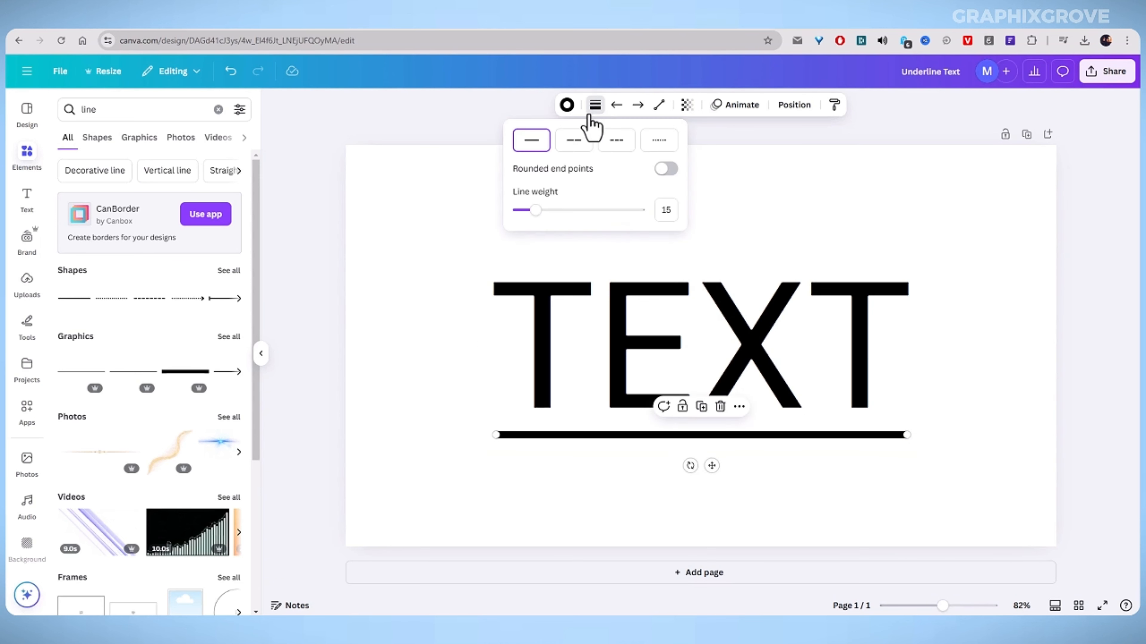
click(579, 149)
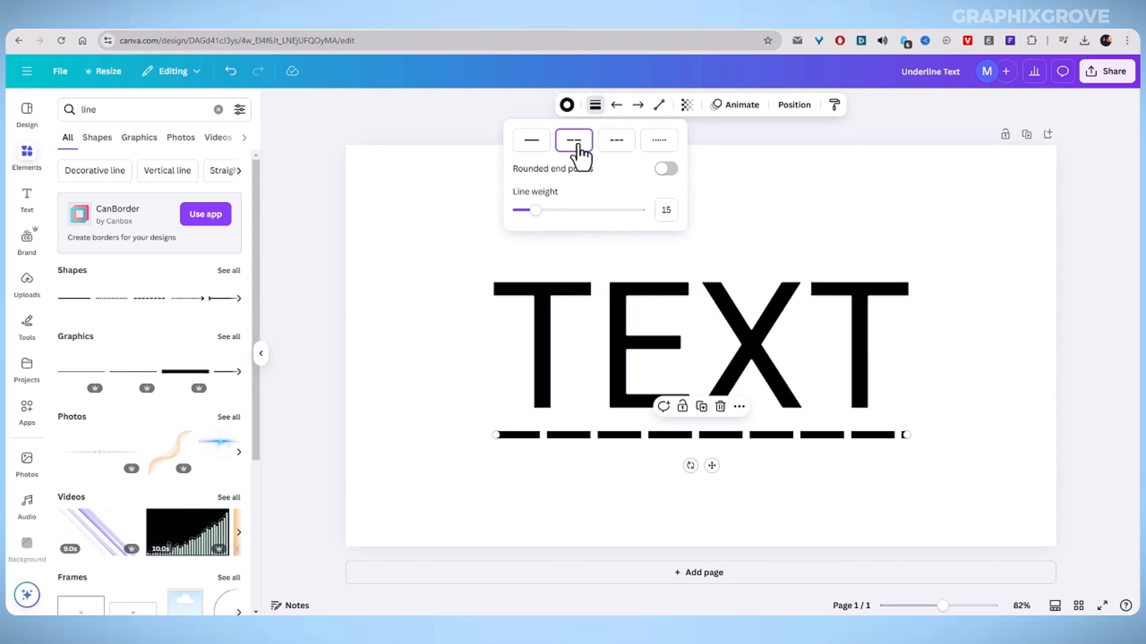
click(616, 151)
click(660, 151)
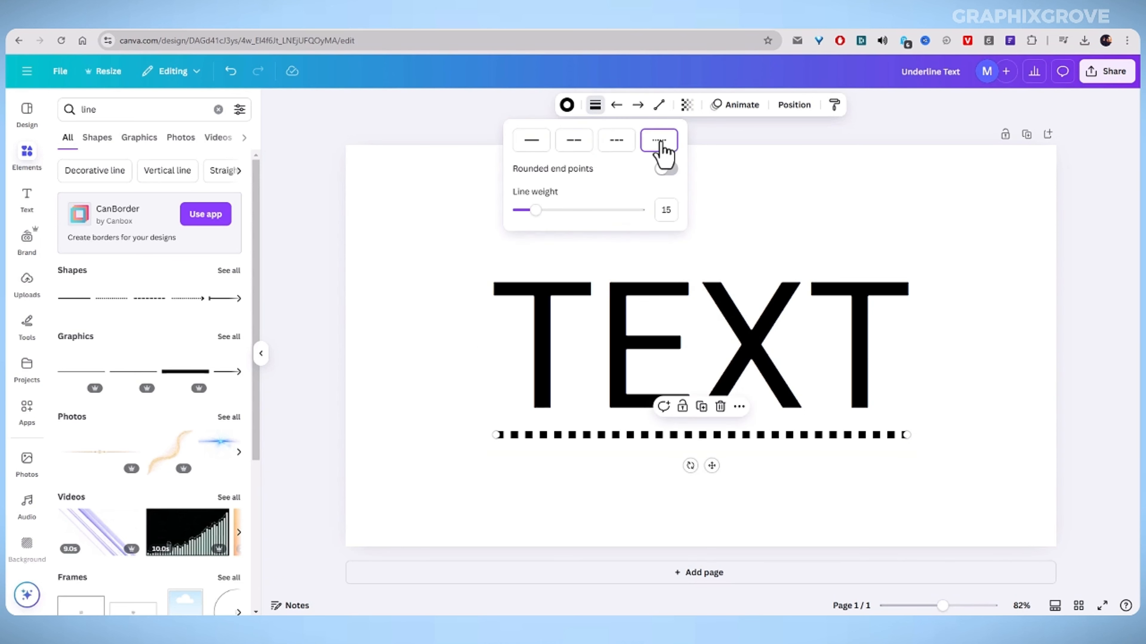
click(615, 146)
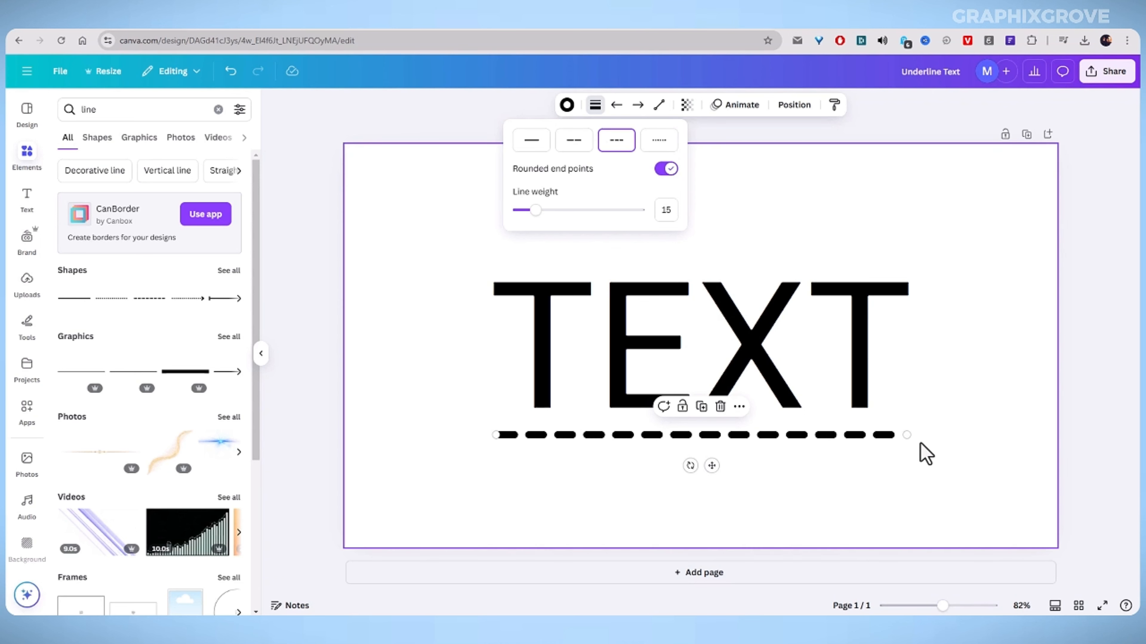
Extend both ends of the dashed line so it spans the full word.
click(908, 436)
drag(908, 437, 913, 435)
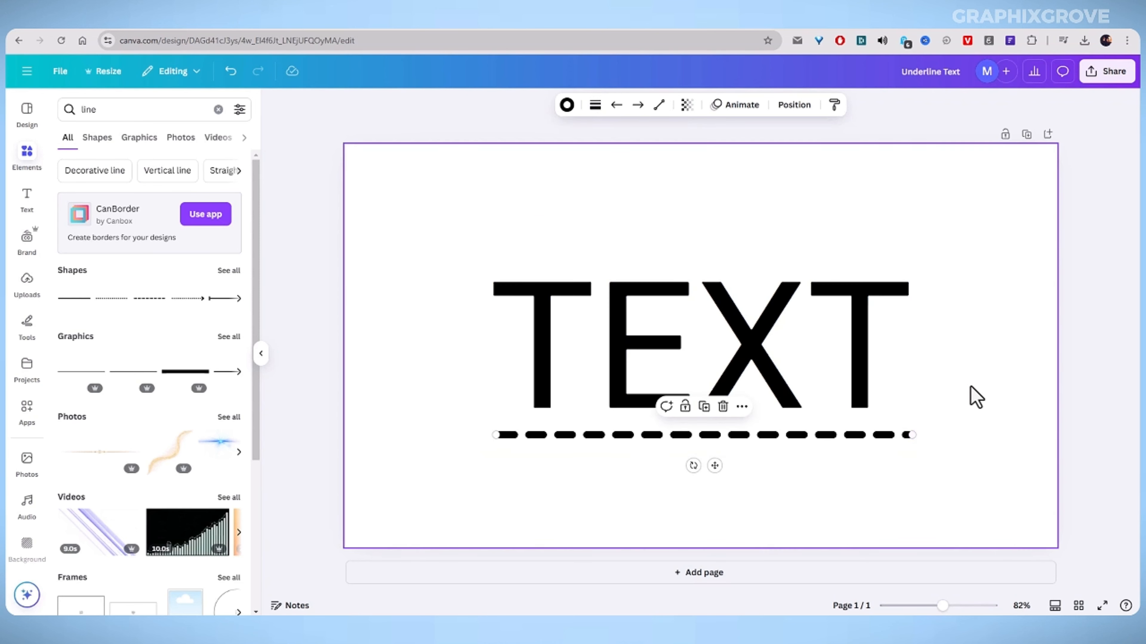
click(972, 397)
click(493, 445)
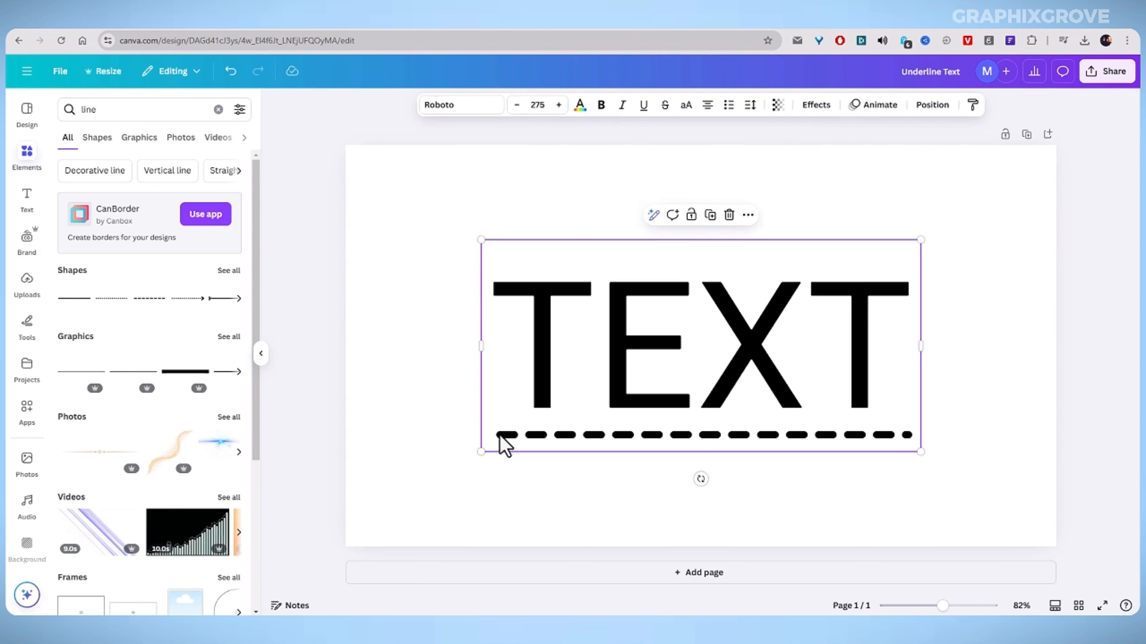
click(501, 444)
drag(498, 435, 487, 435)
click(981, 265)
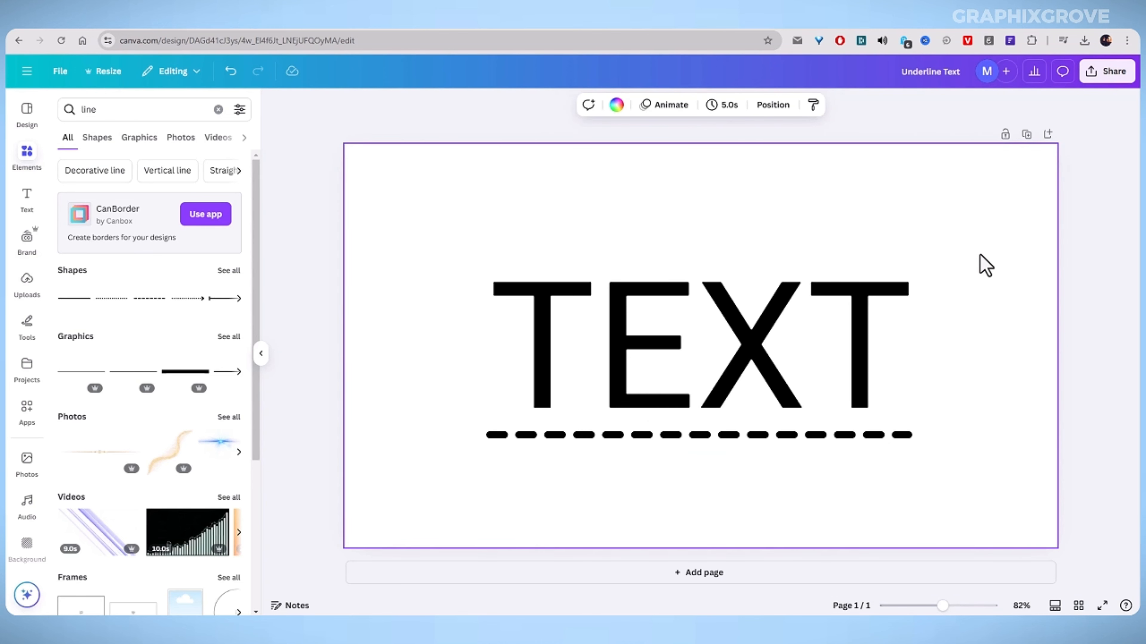
click(328, 129)
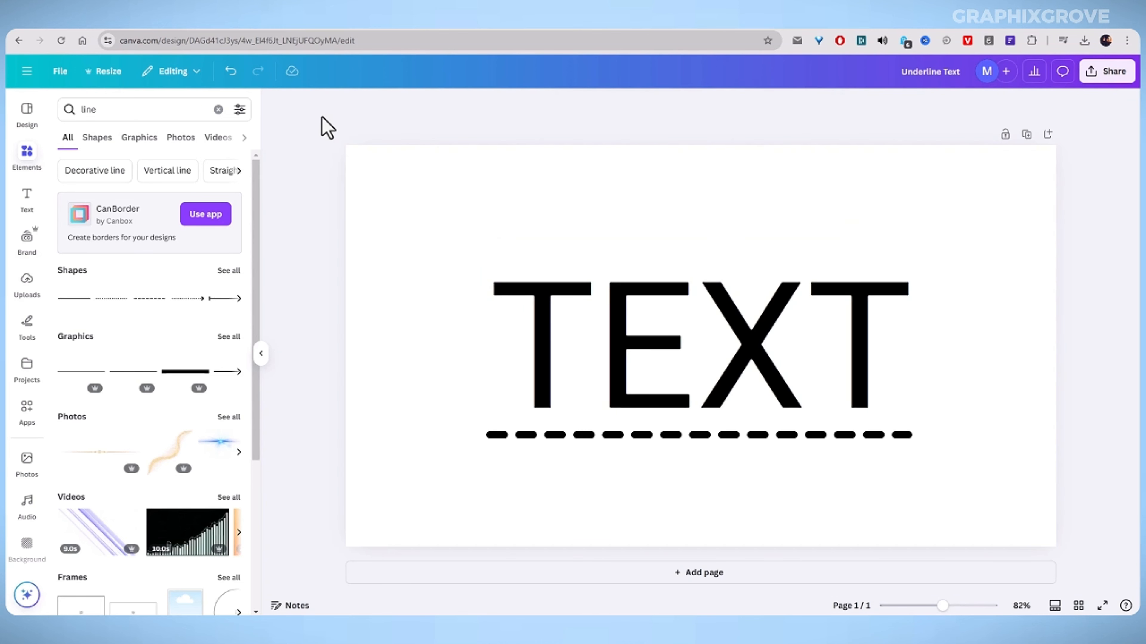
click(25, 163)
click(356, 212)
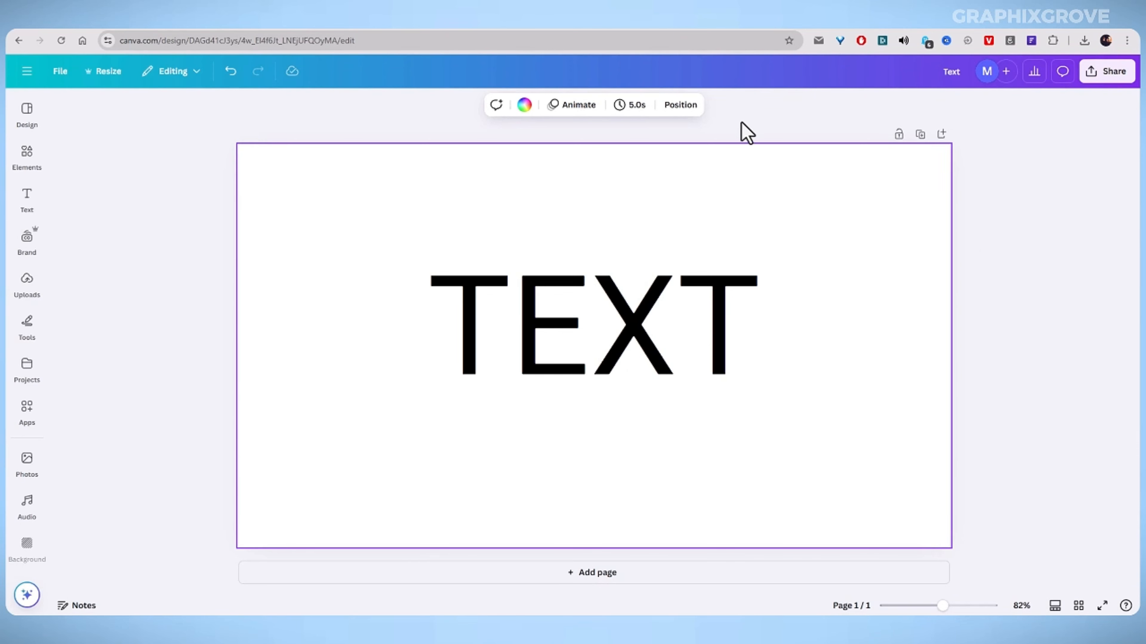
Enlarge the TEXT word to font size 251 and reposition it on the page.
click(742, 124)
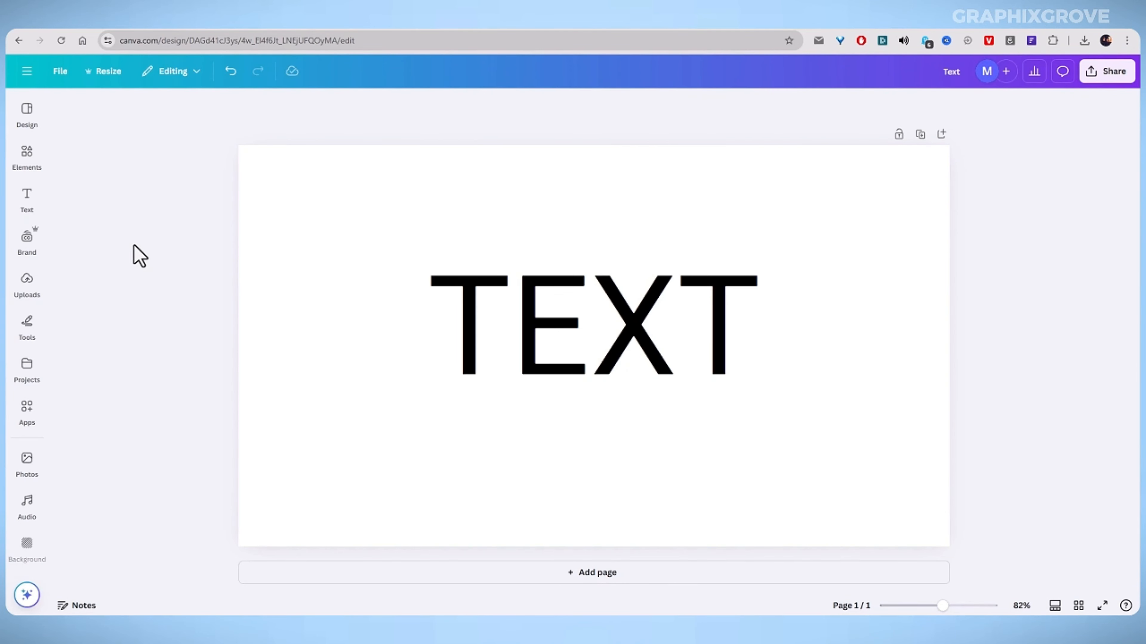
click(580, 345)
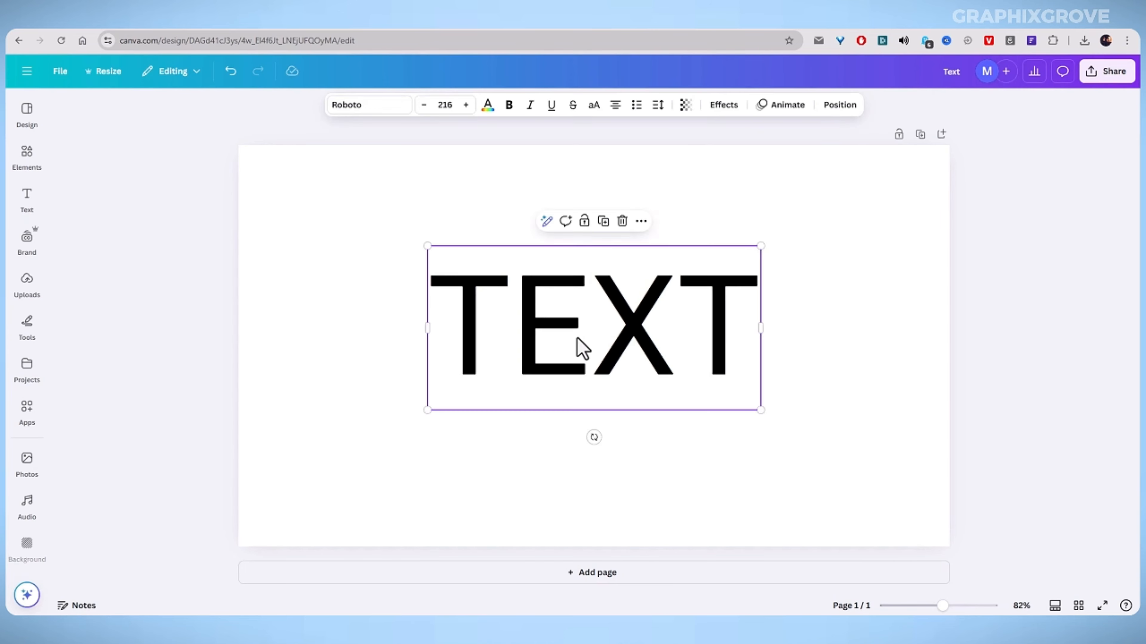
drag(580, 346, 575, 353)
drag(762, 250, 814, 228)
drag(678, 356, 650, 367)
click(201, 321)
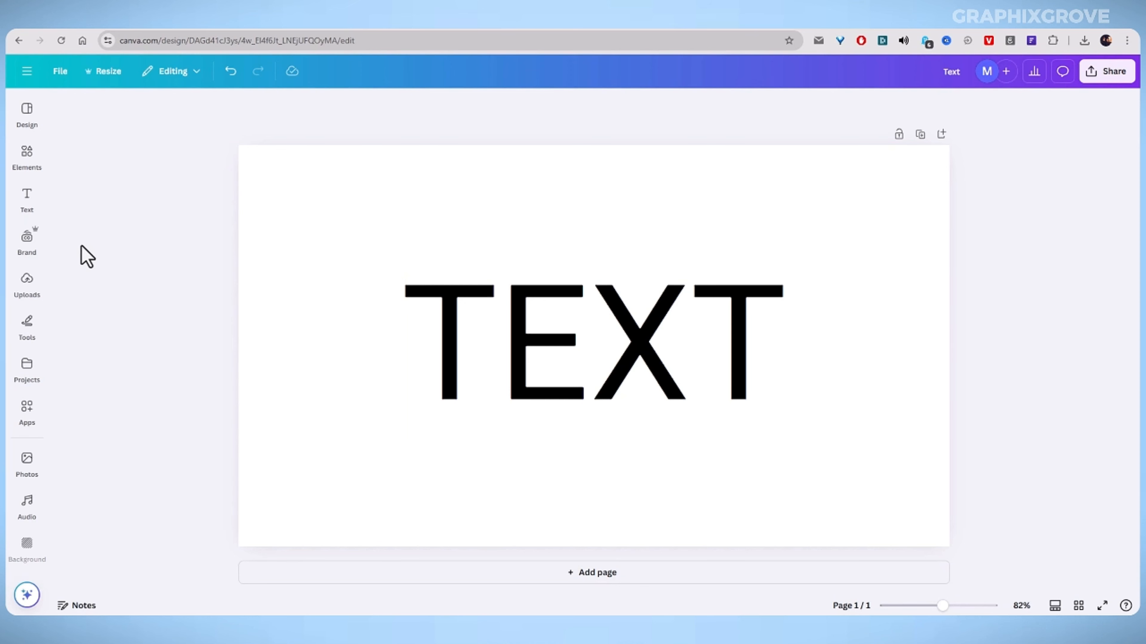
Widen the TEXT text box slightly to the right.
click(469, 354)
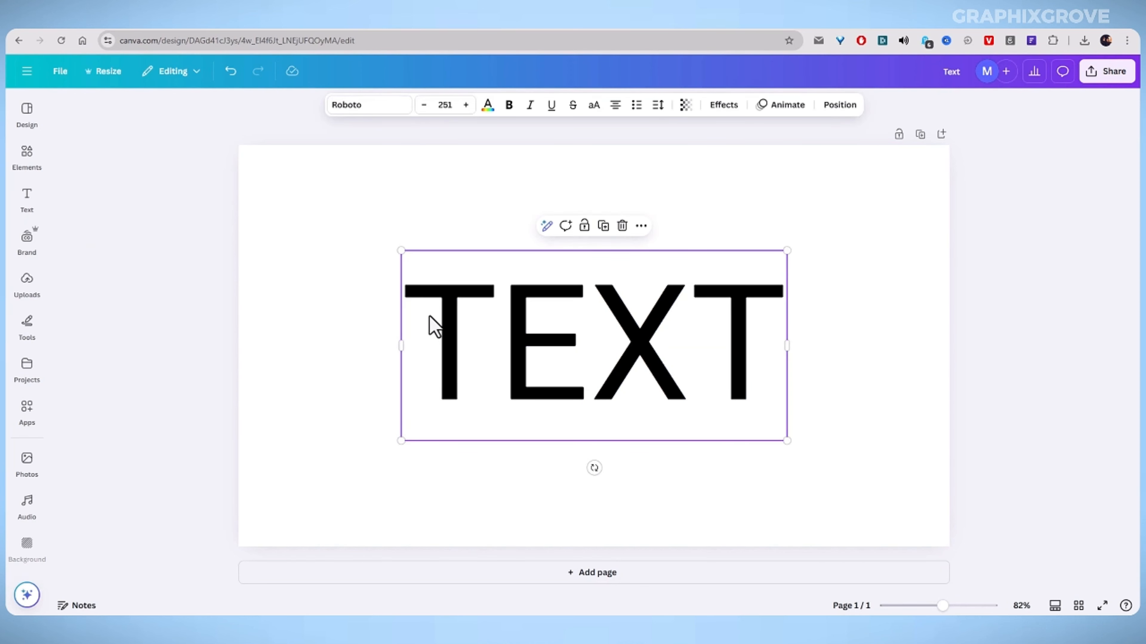
click(174, 294)
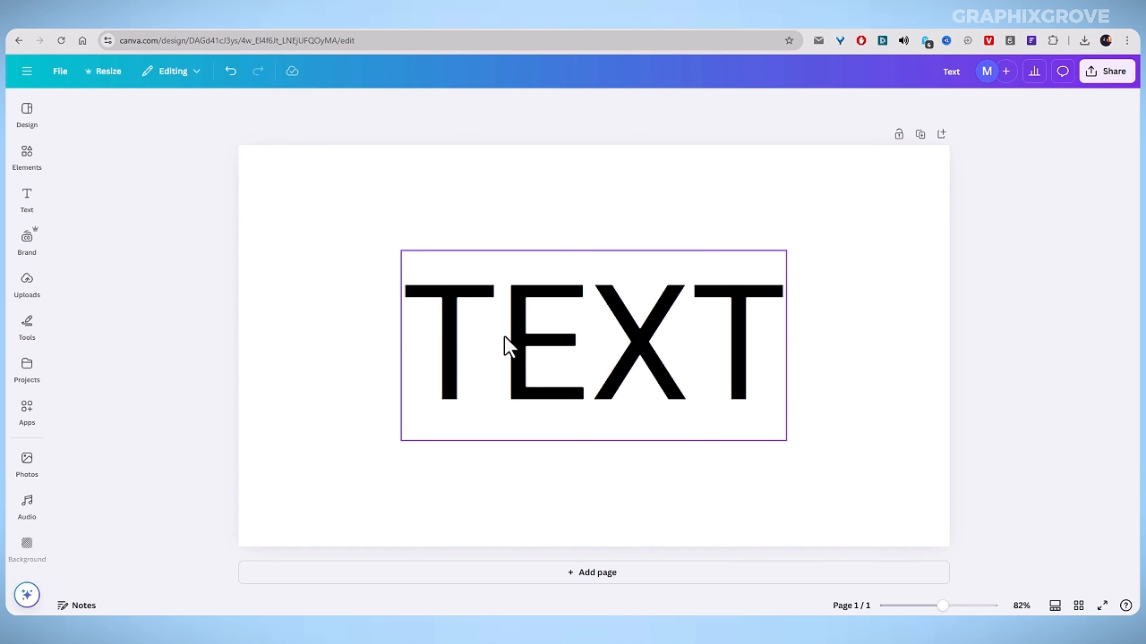
click(18, 204)
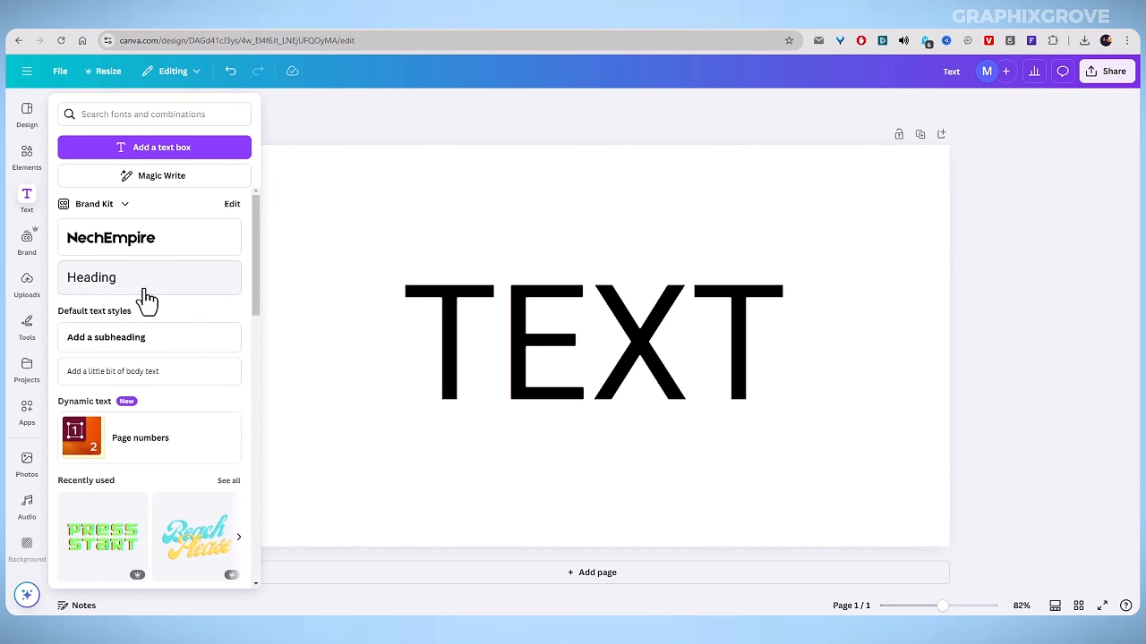
click(457, 340)
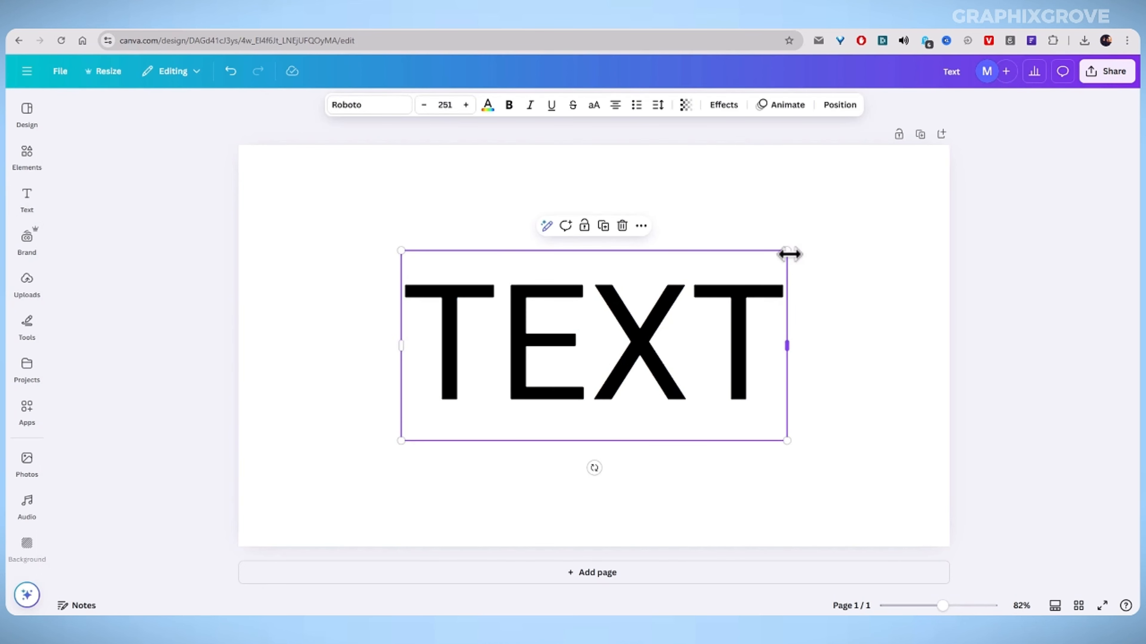
mouse_move(788, 251)
mouse_down()
mouse_move(798, 249)
mouse_move(762, 256)
mouse_move(805, 250)
mouse_up()
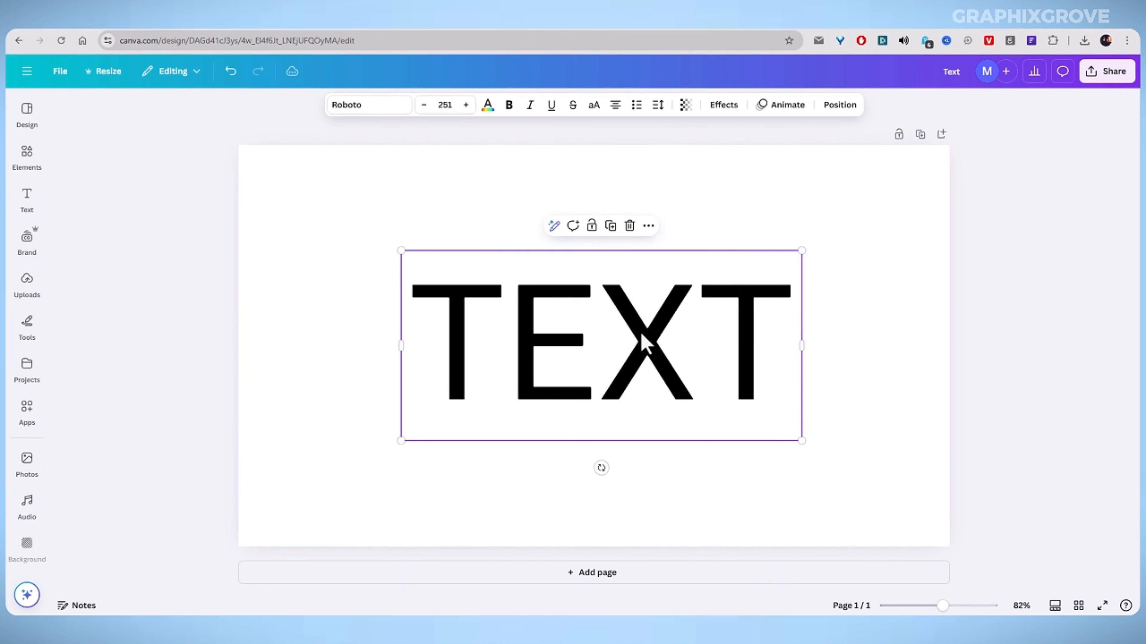
Apply strikethrough to the whole word inside the text box, then turn it off again.
click(514, 350)
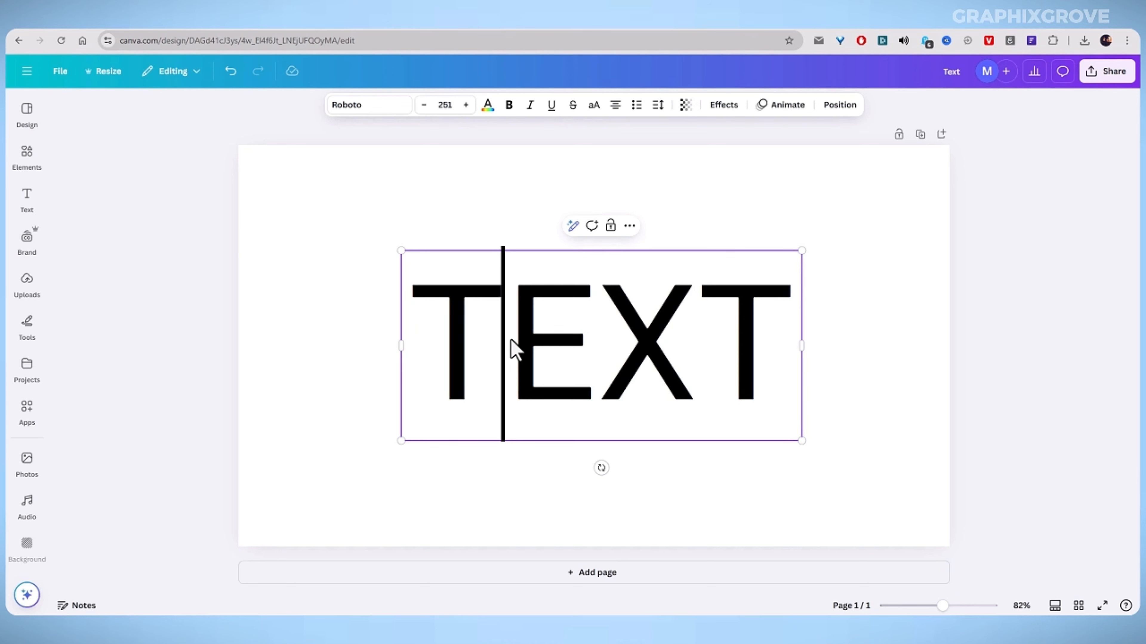
click(442, 325)
click(361, 319)
click(444, 325)
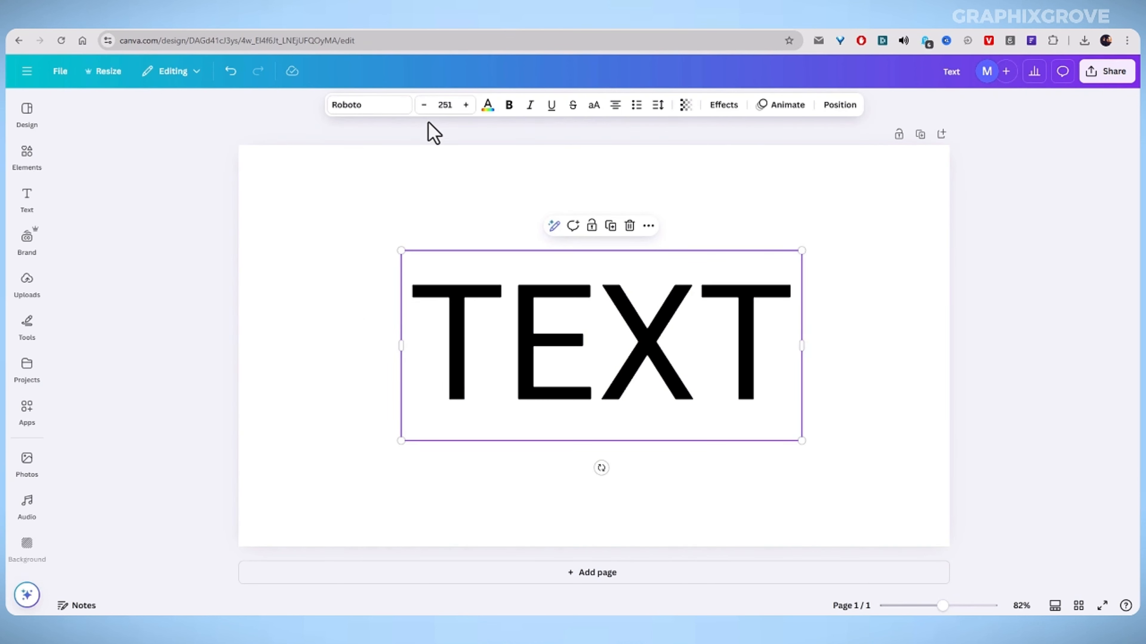
click(573, 108)
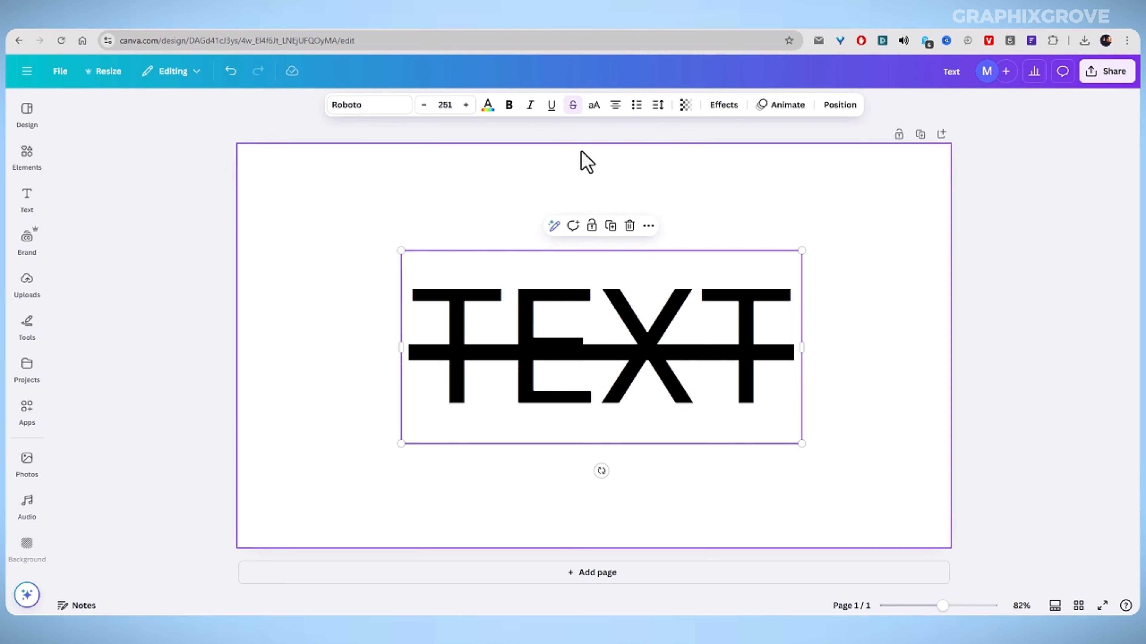
click(573, 106)
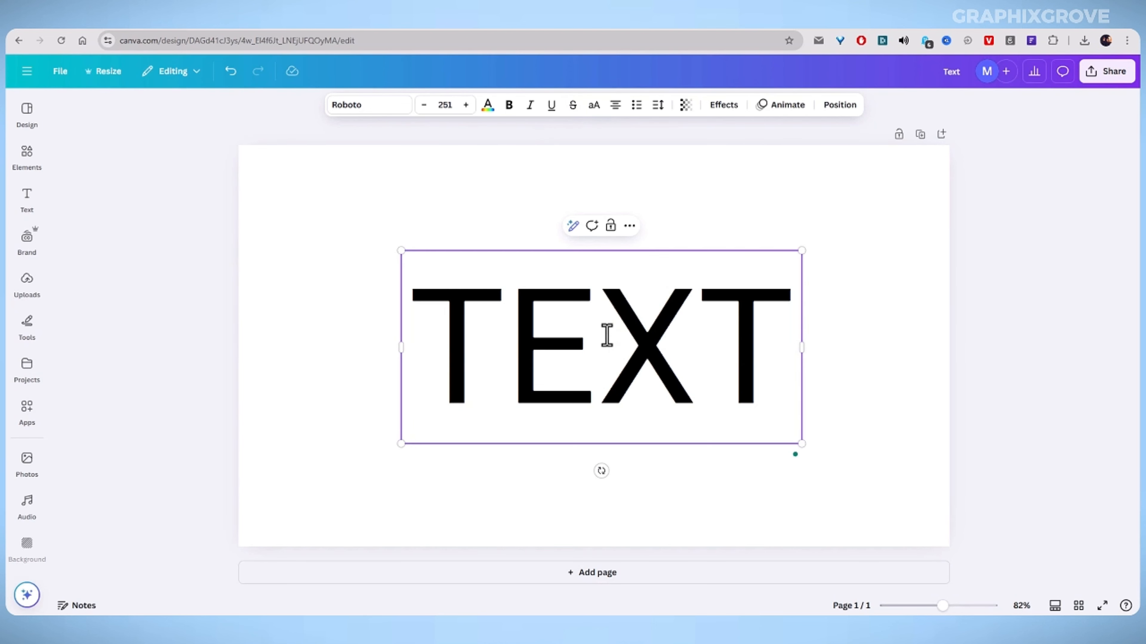
Select only the letter X and apply strikethrough to it.
drag(607, 335, 666, 336)
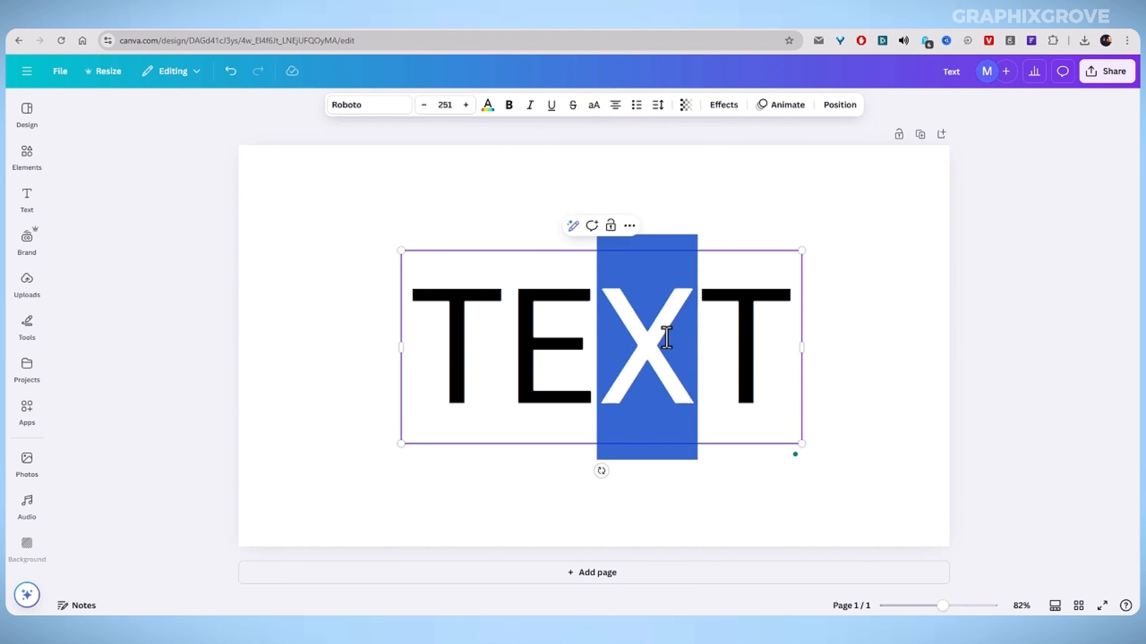
click(573, 107)
click(547, 330)
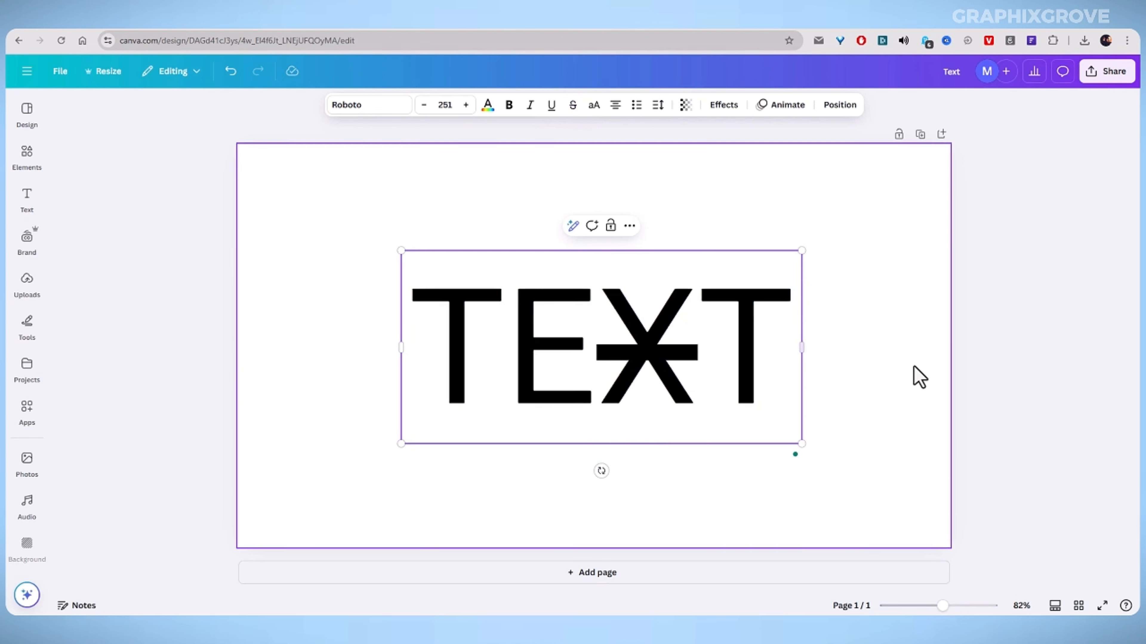
click(1065, 300)
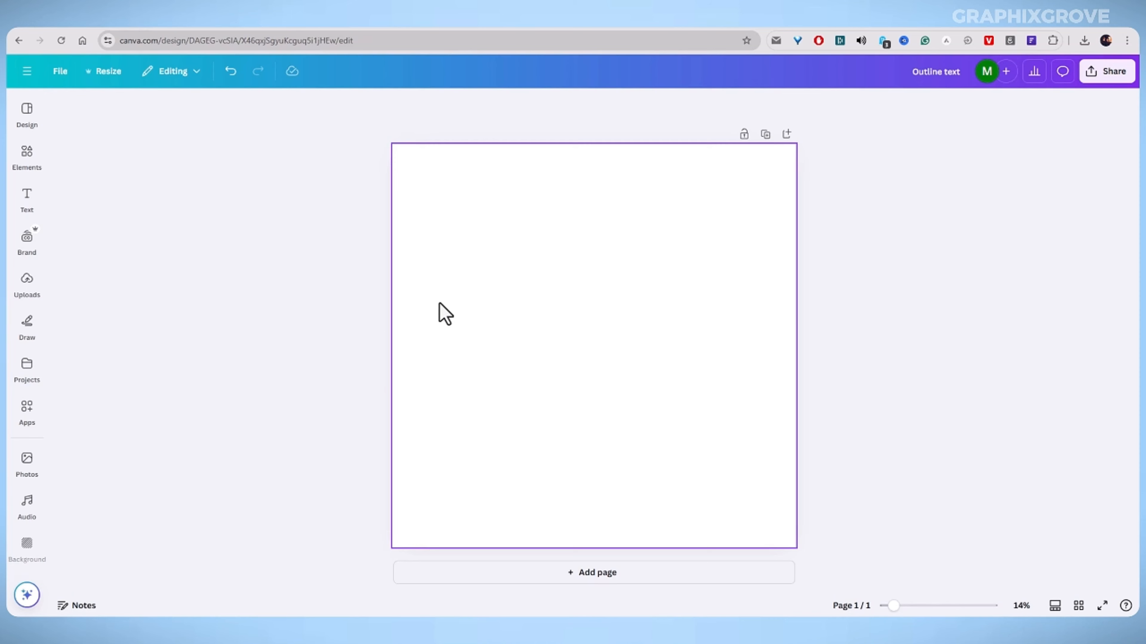
Add a heading to the blank design, move it and enlarge it to font size 650.
click(29, 207)
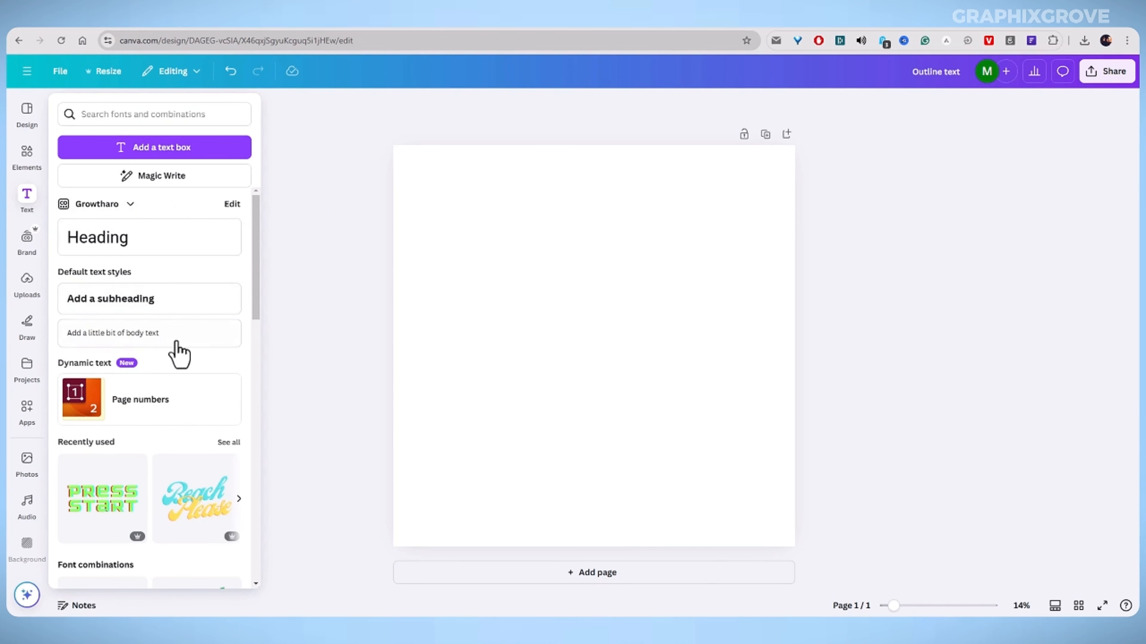
click(130, 245)
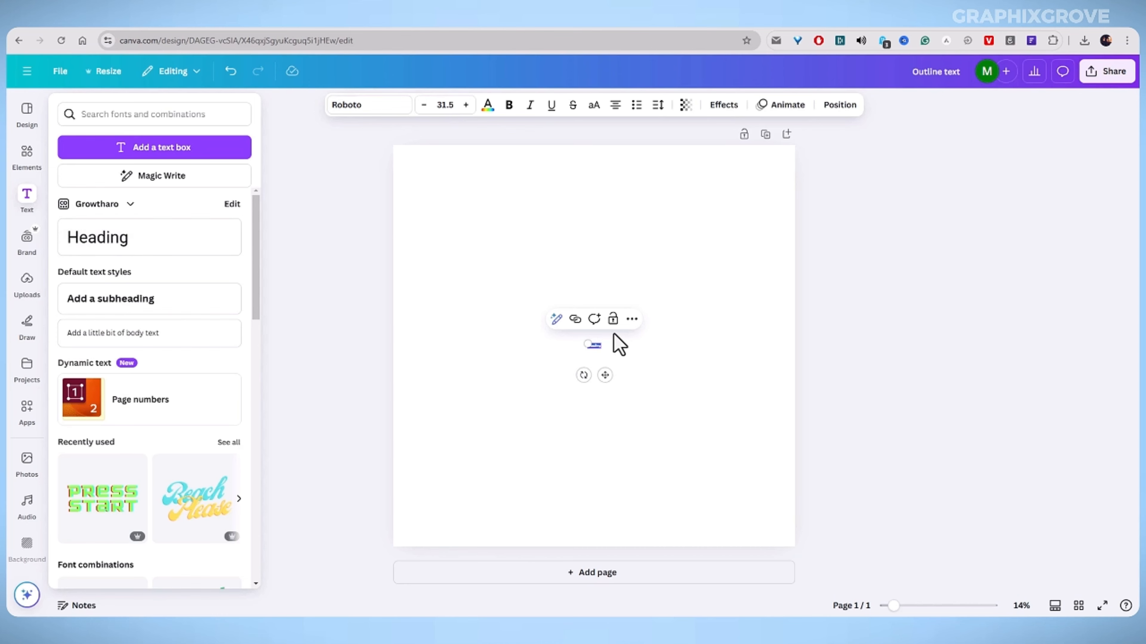
drag(585, 342, 386, 293)
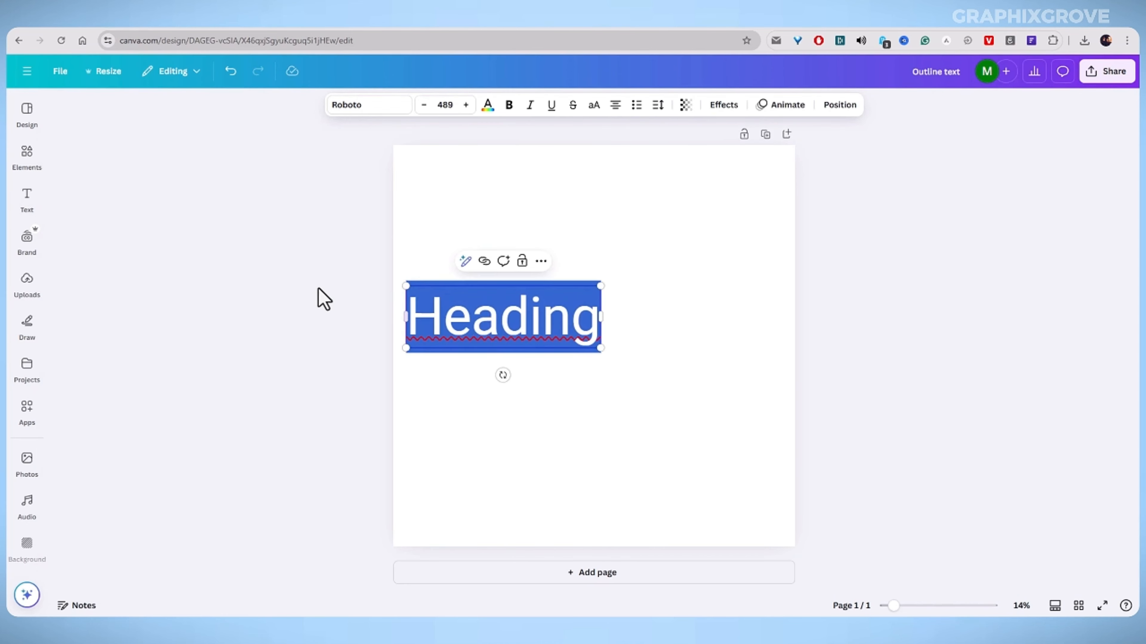
click(317, 299)
drag(478, 312, 565, 322)
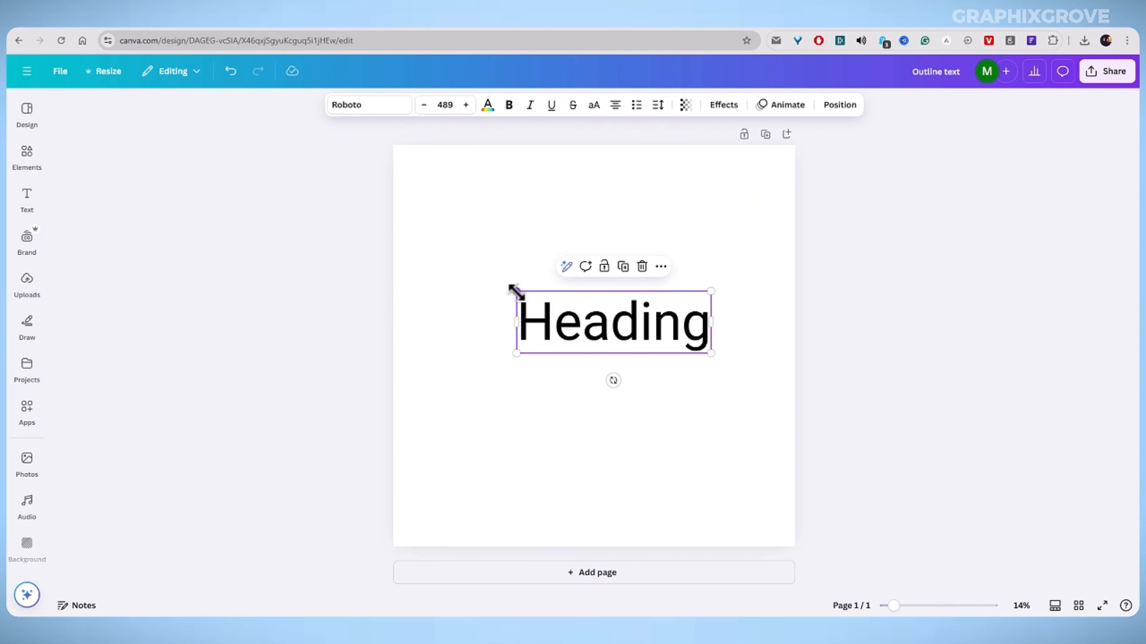
drag(516, 291, 453, 272)
Replace the heading with TEXT and set its font to Etna Sans Serif.
double_click(523, 319)
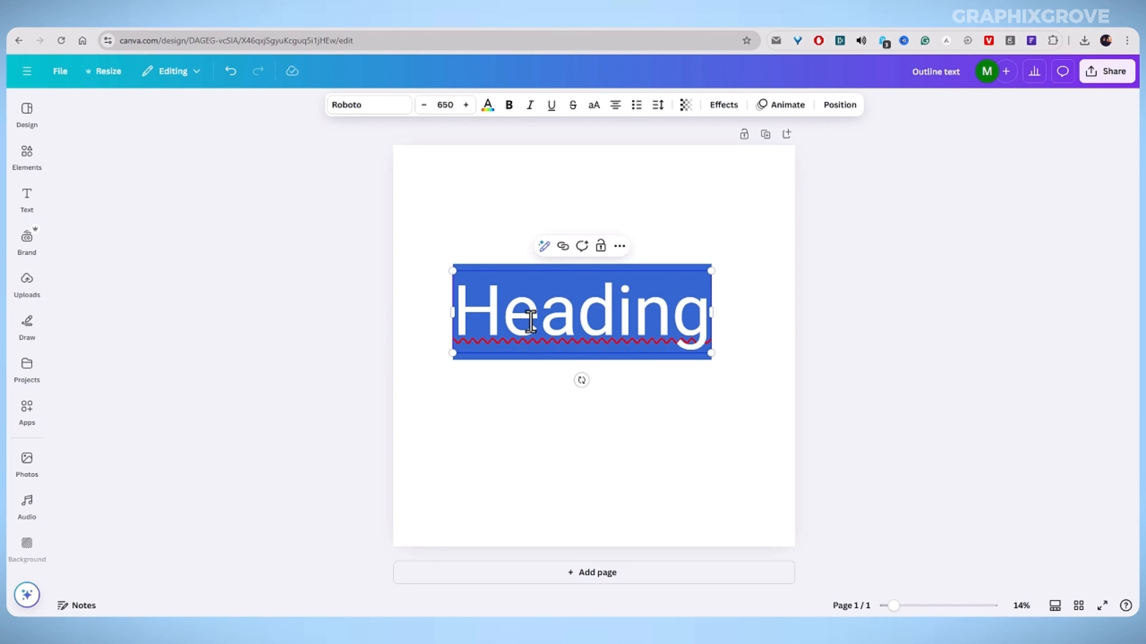
text(TE)
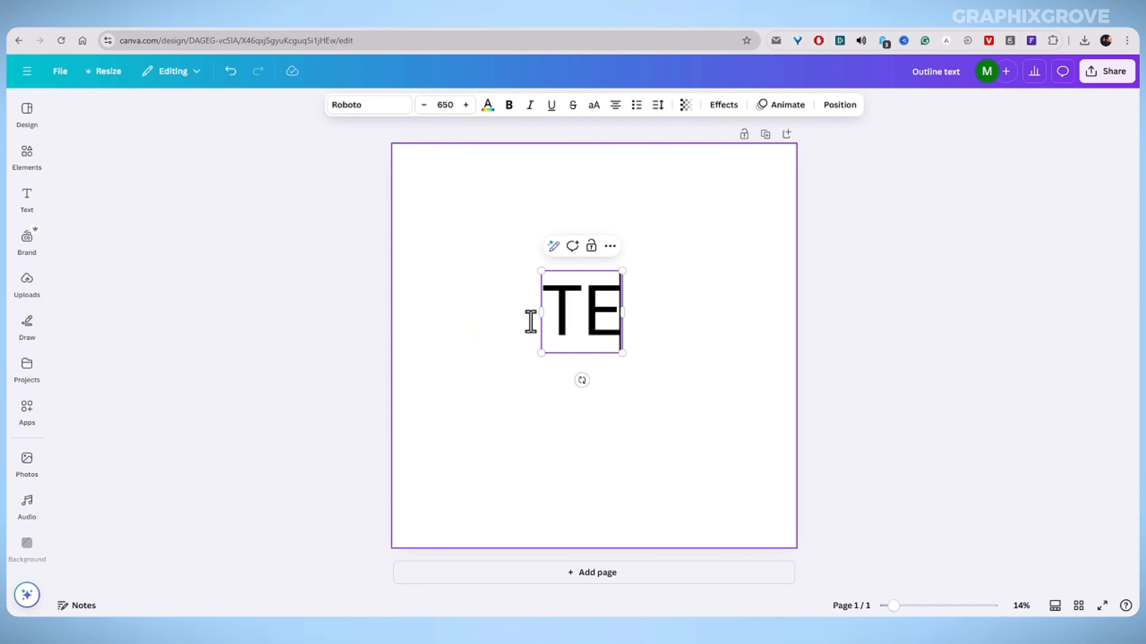
text(XT)
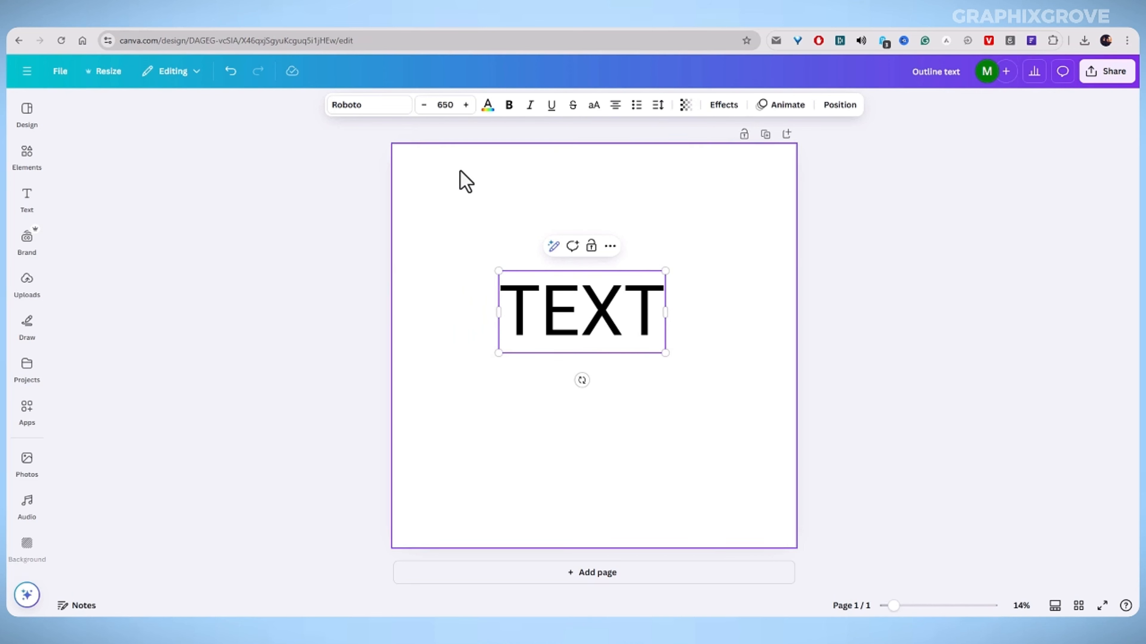
click(346, 116)
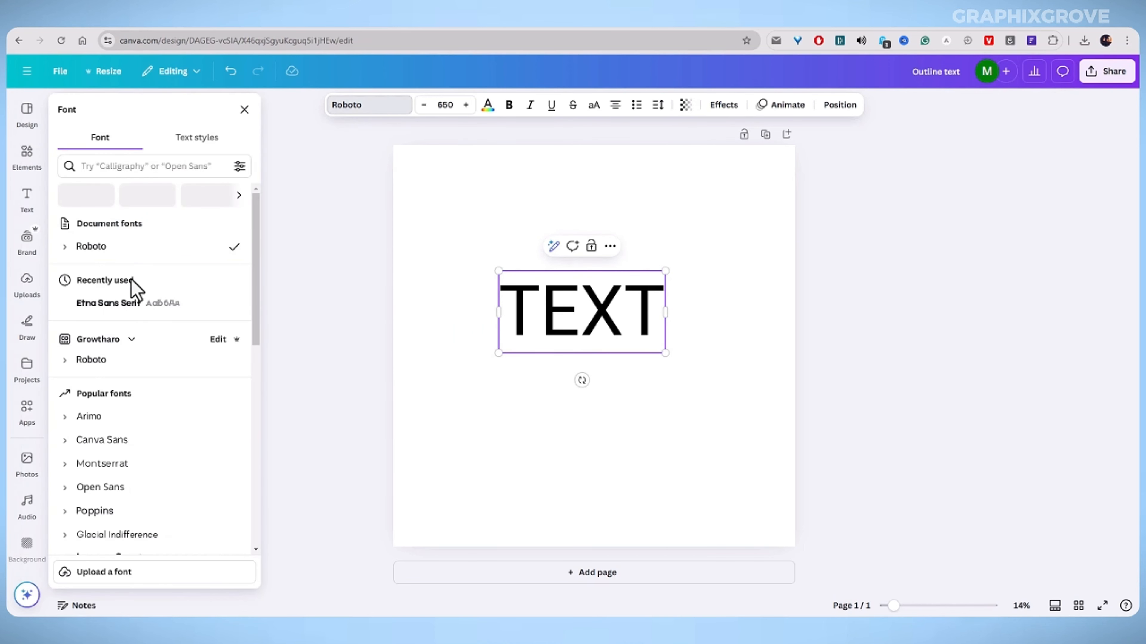
click(125, 306)
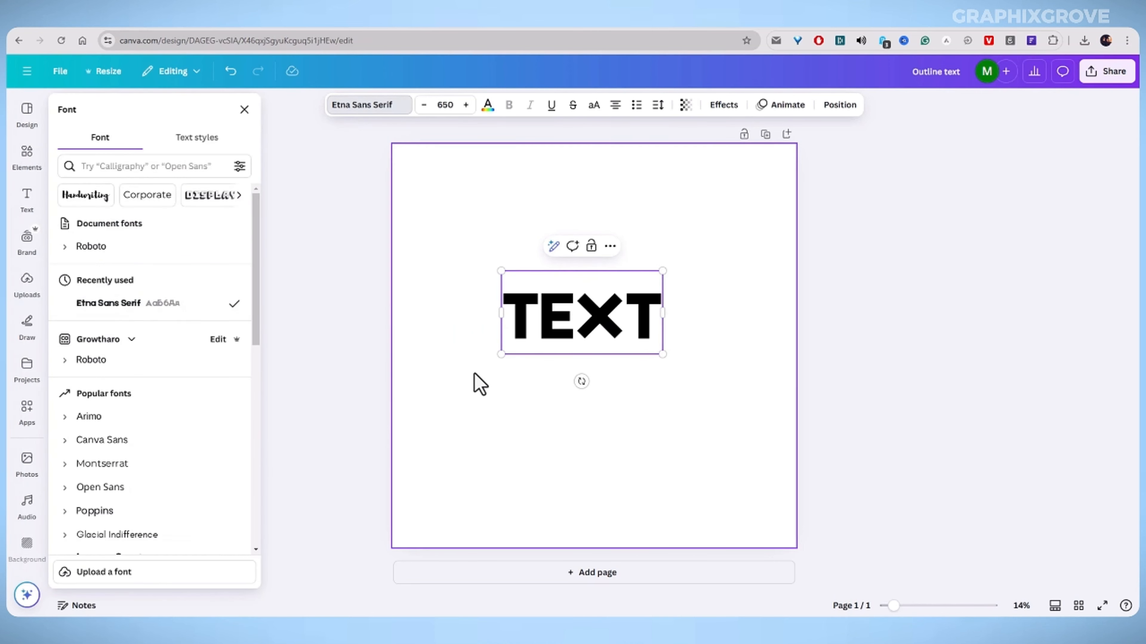
Enlarge the TEXT word to font size about 1223 and center it on the page.
drag(500, 354, 369, 371)
drag(444, 360, 588, 320)
click(341, 315)
click(475, 341)
drag(460, 409, 422, 414)
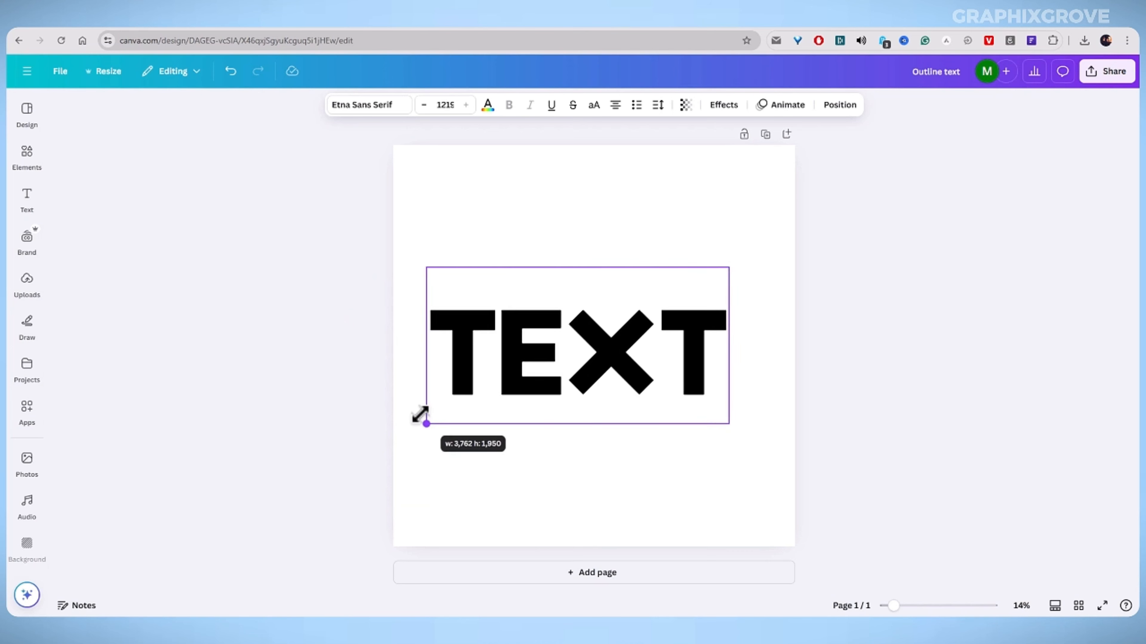
drag(498, 367, 510, 358)
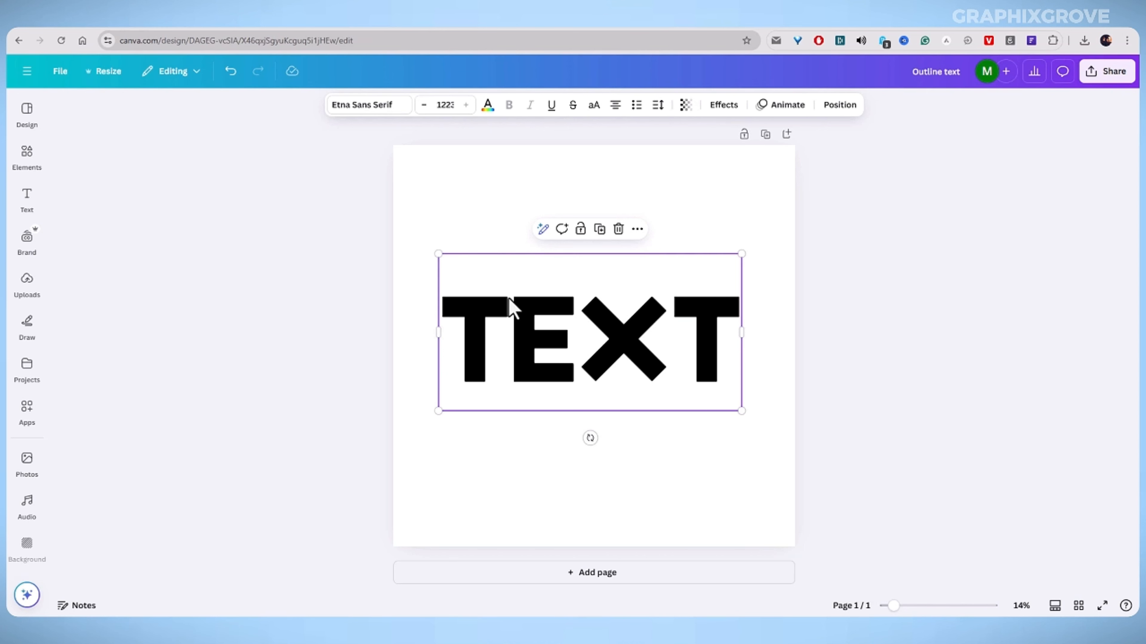
Apply the Hollow effect to TEXT and set its thickness to 45.
click(567, 310)
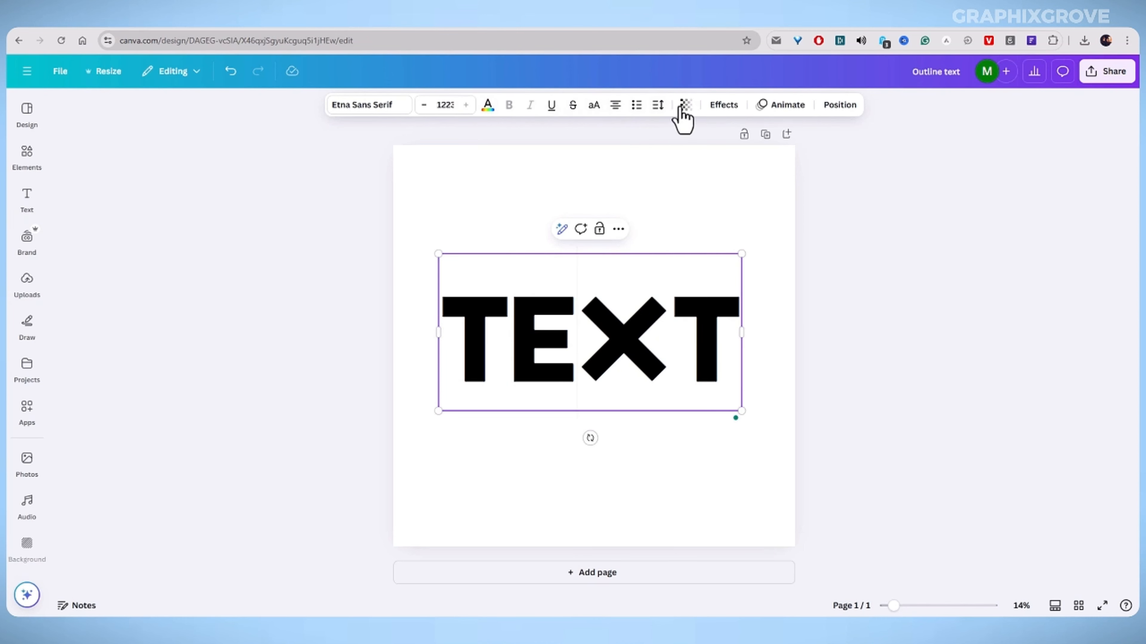
click(736, 109)
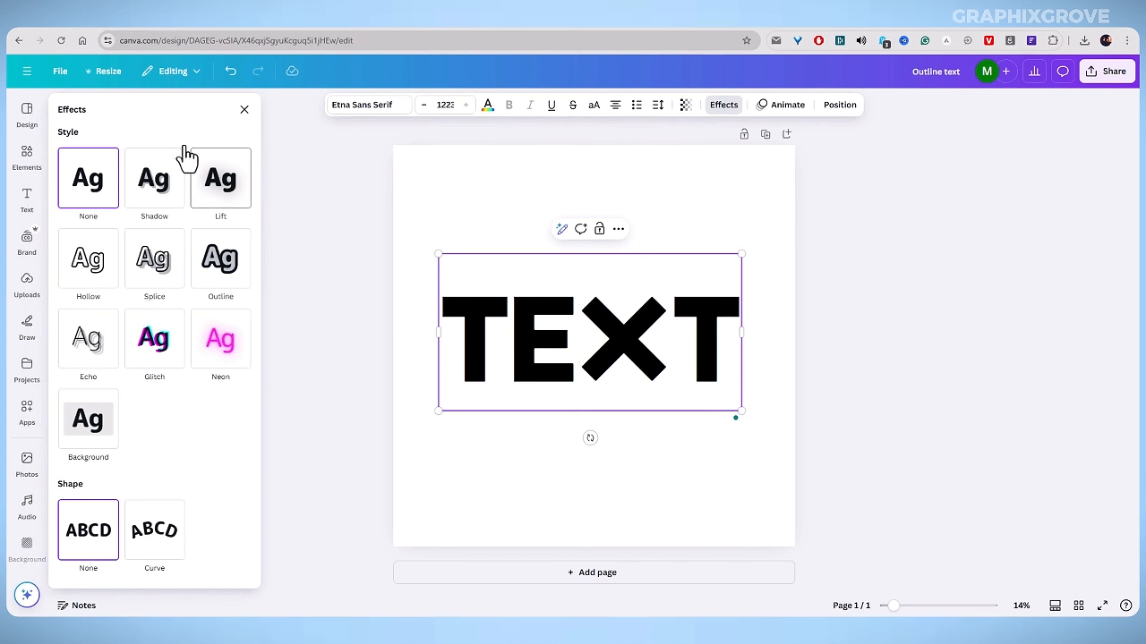
click(86, 276)
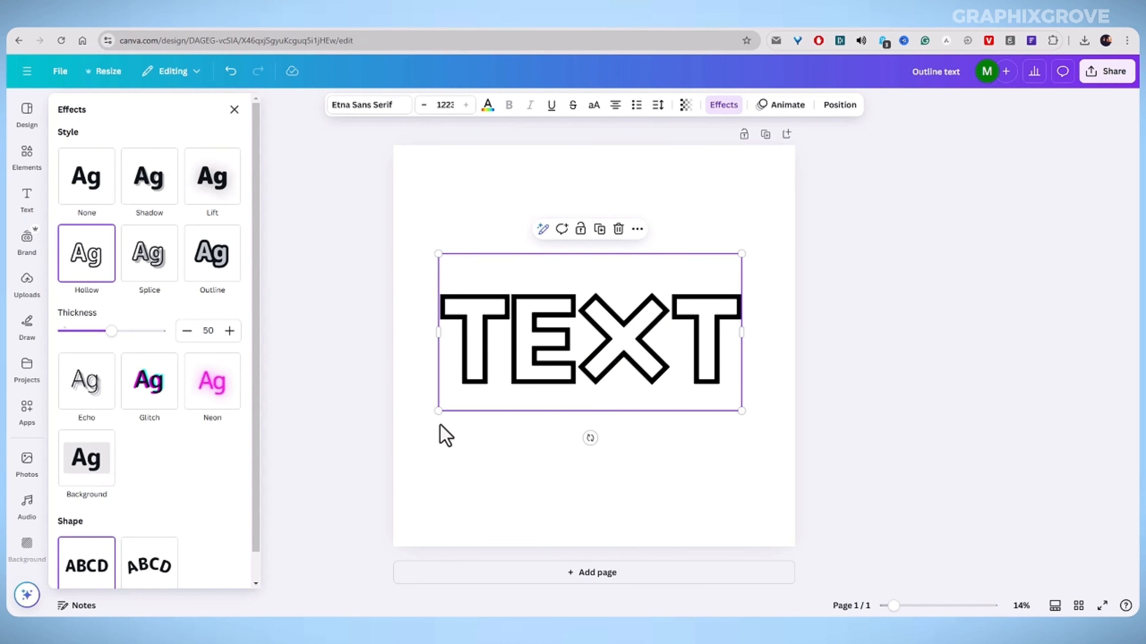
drag(488, 369, 495, 367)
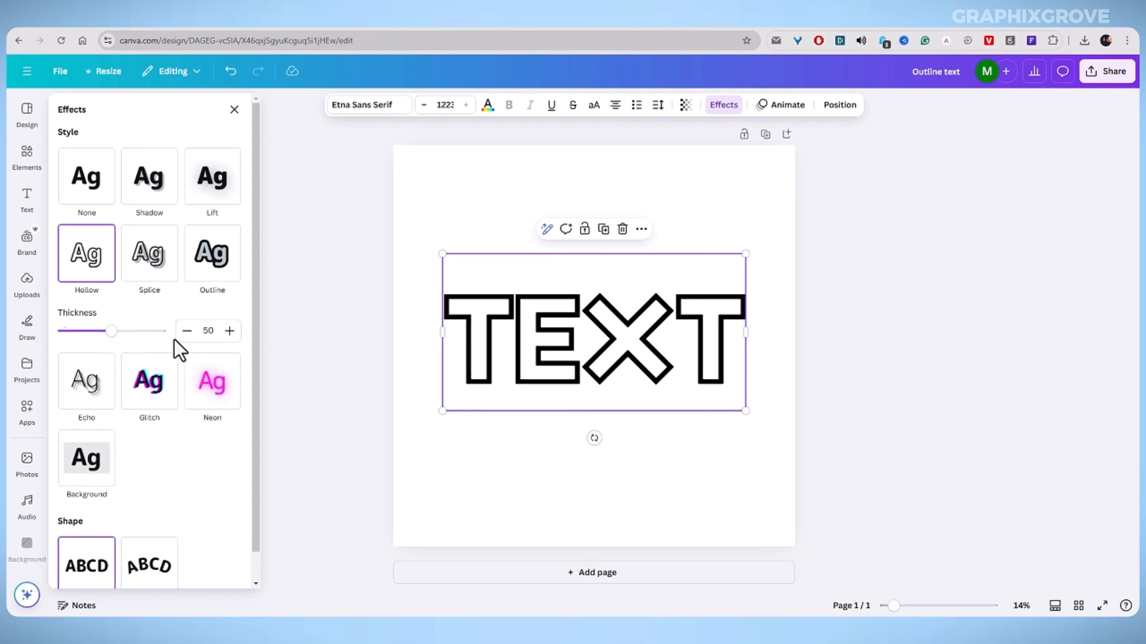
mouse_move(111, 333)
mouse_down()
mouse_move(63, 332)
mouse_move(209, 345)
mouse_move(164, 333)
mouse_move(140, 343)
mouse_move(69, 335)
mouse_move(89, 338)
mouse_up()
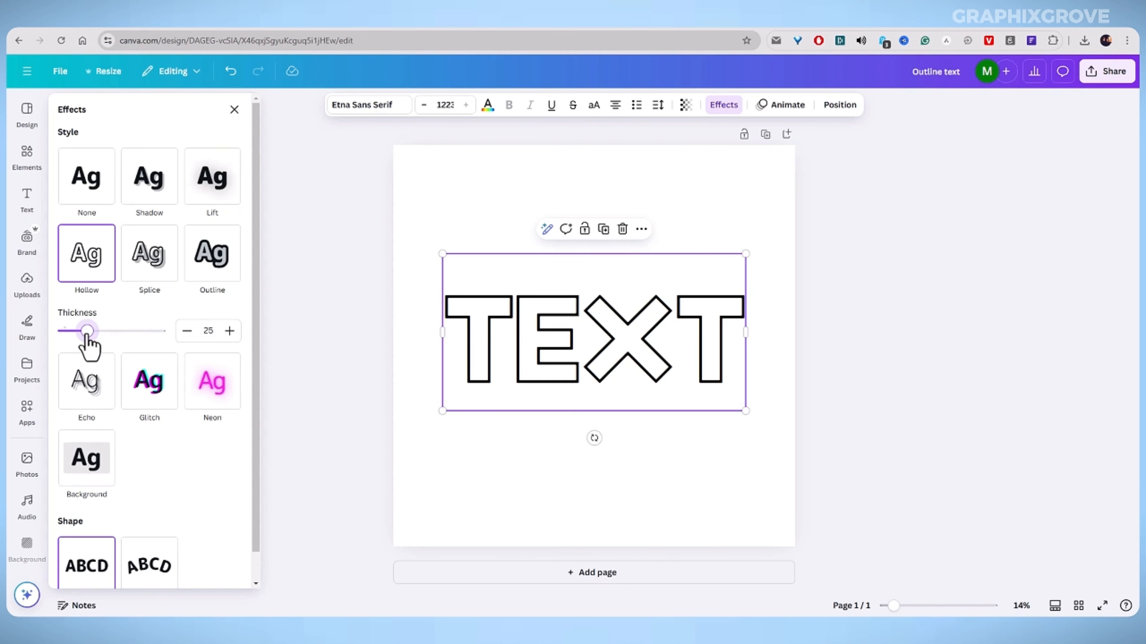
drag(87, 332, 108, 334)
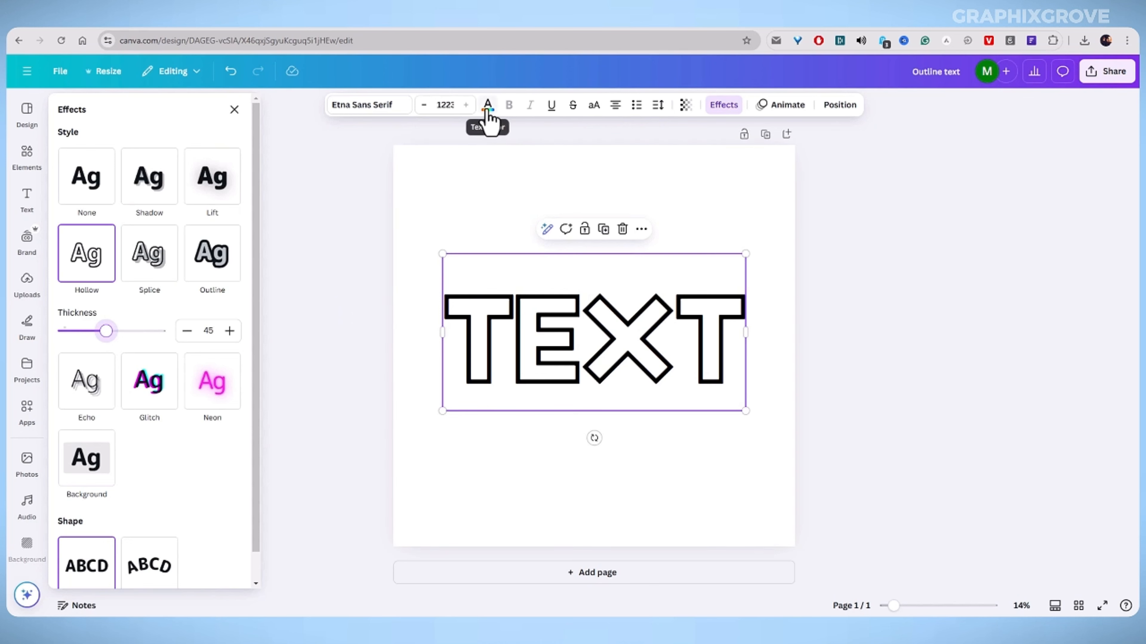
Try several colour swatches and set the hollow text colour to light red.
click(487, 106)
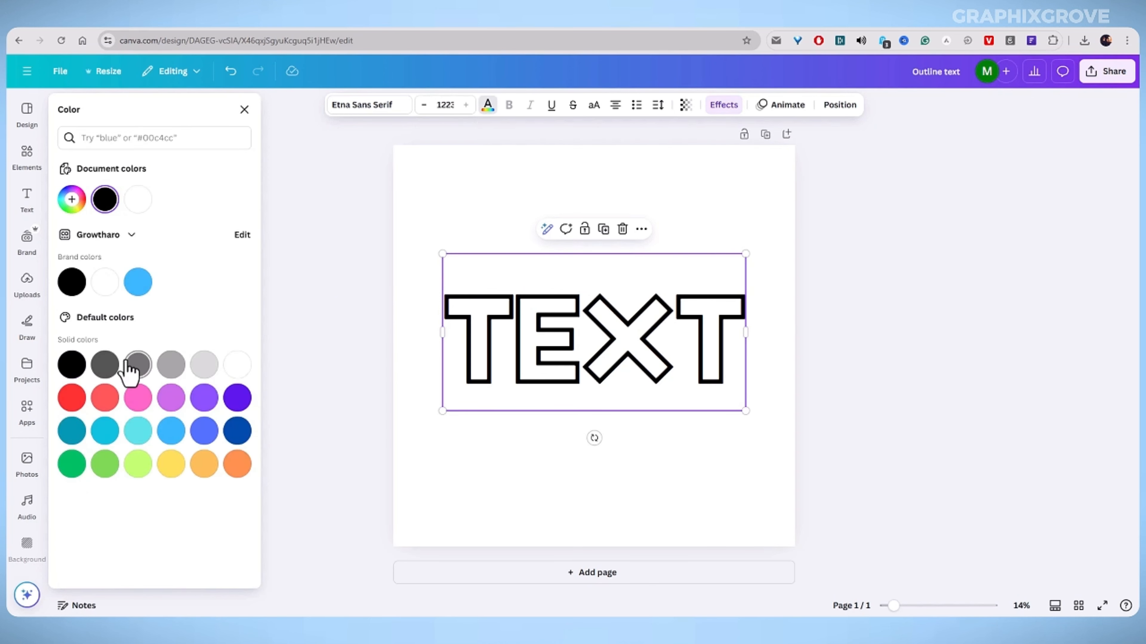
click(72, 432)
click(138, 465)
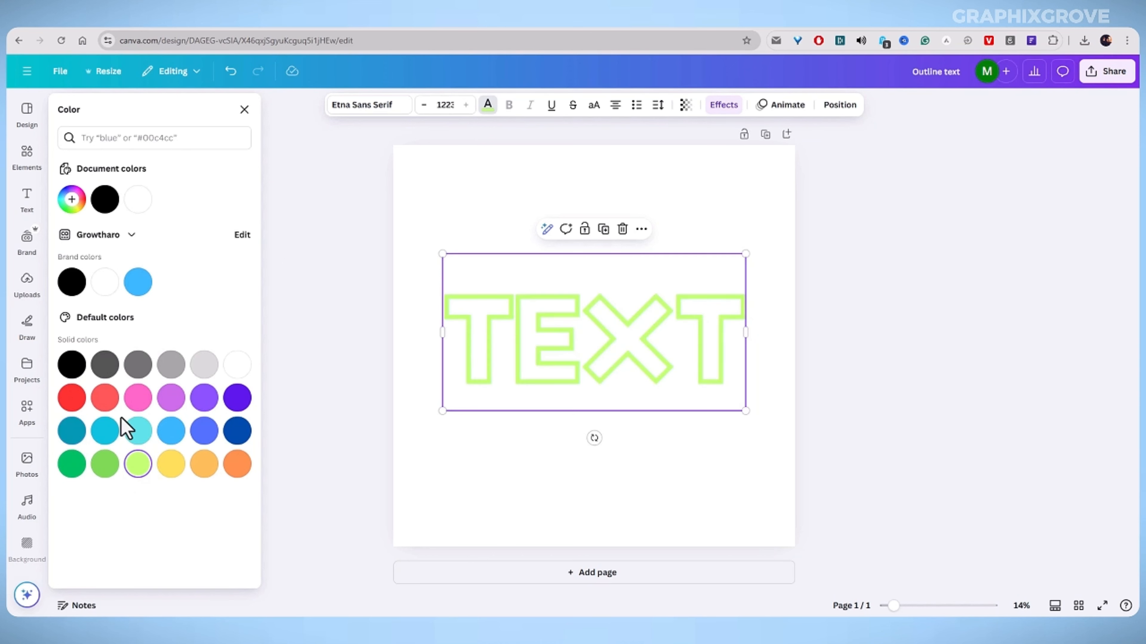
click(104, 397)
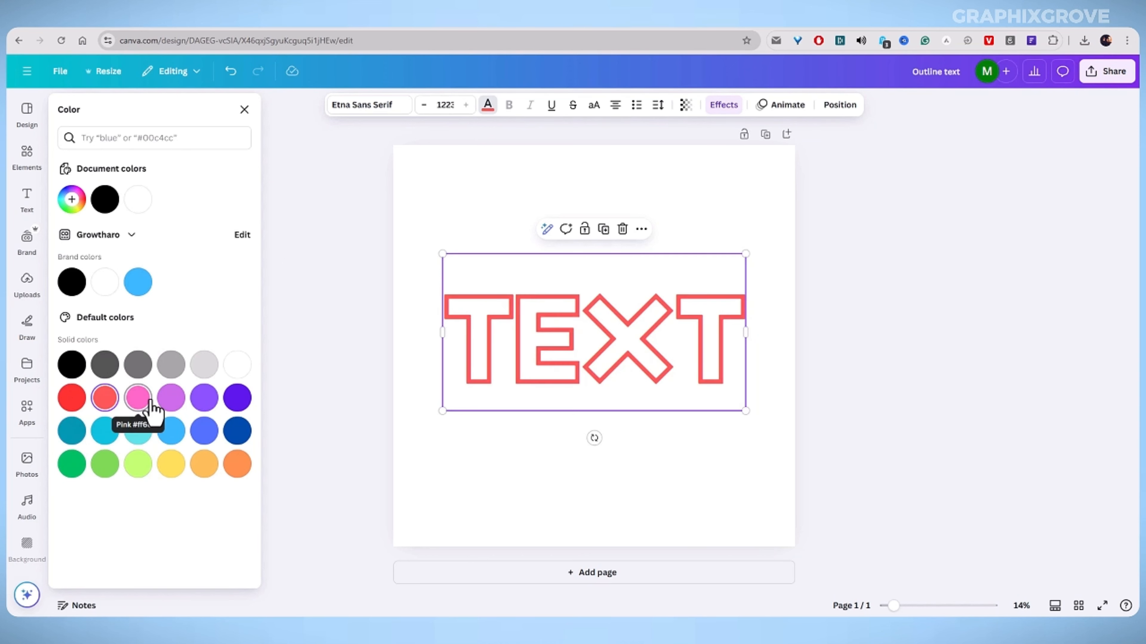
Enlarge the hollow TEXT to font size about 1318 and reposition it in the middle of the page.
click(357, 321)
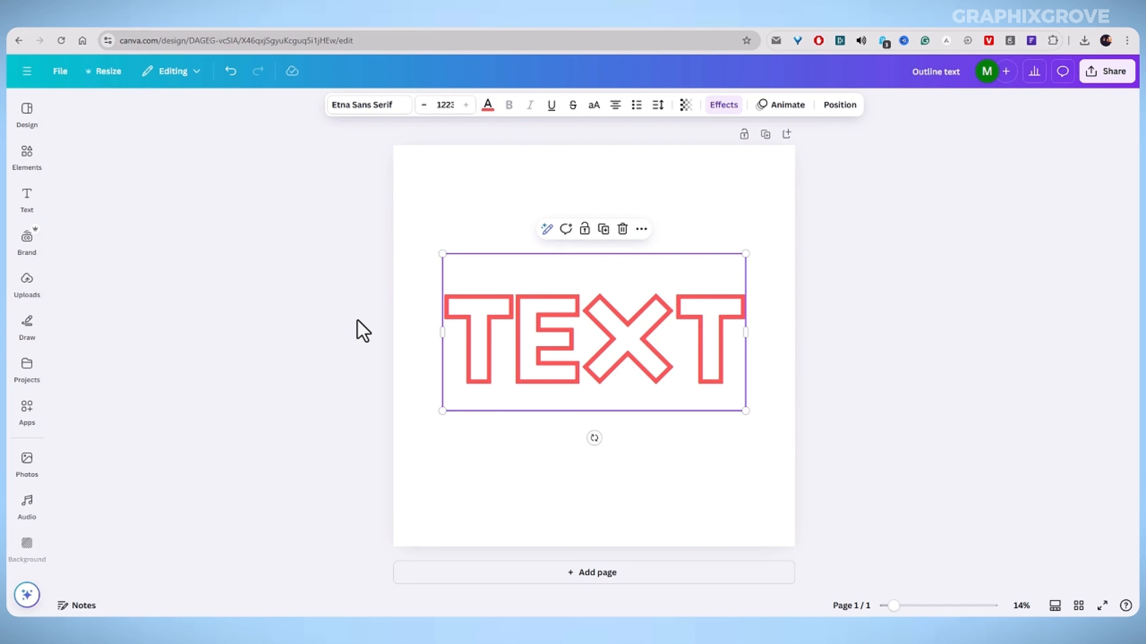
click(356, 321)
drag(502, 333, 507, 326)
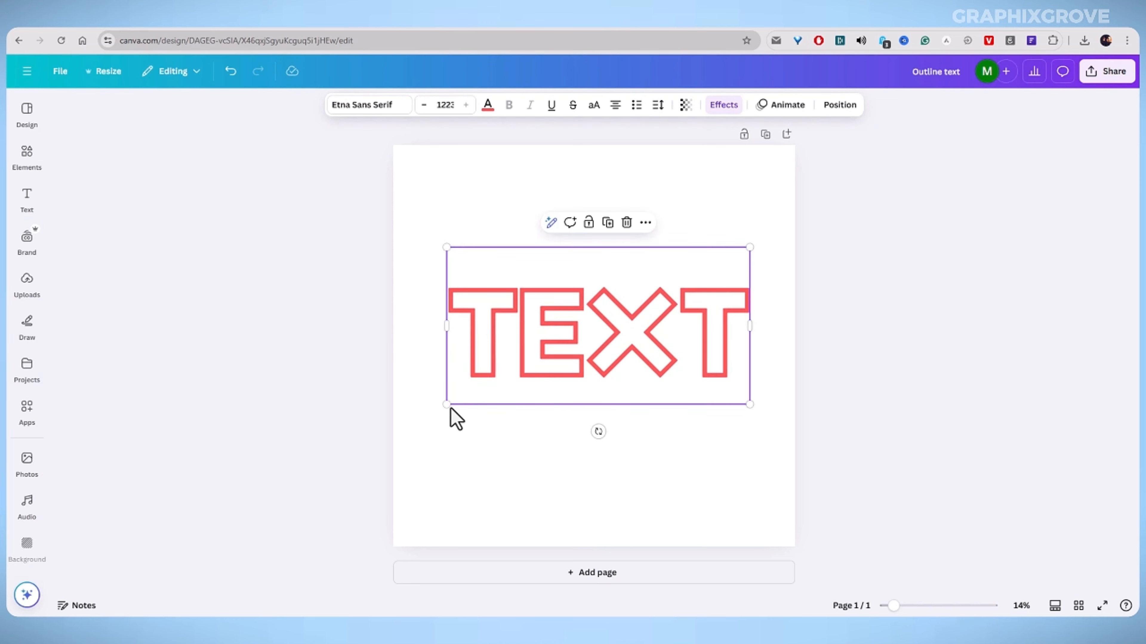
drag(446, 404, 423, 417)
drag(509, 374, 514, 390)
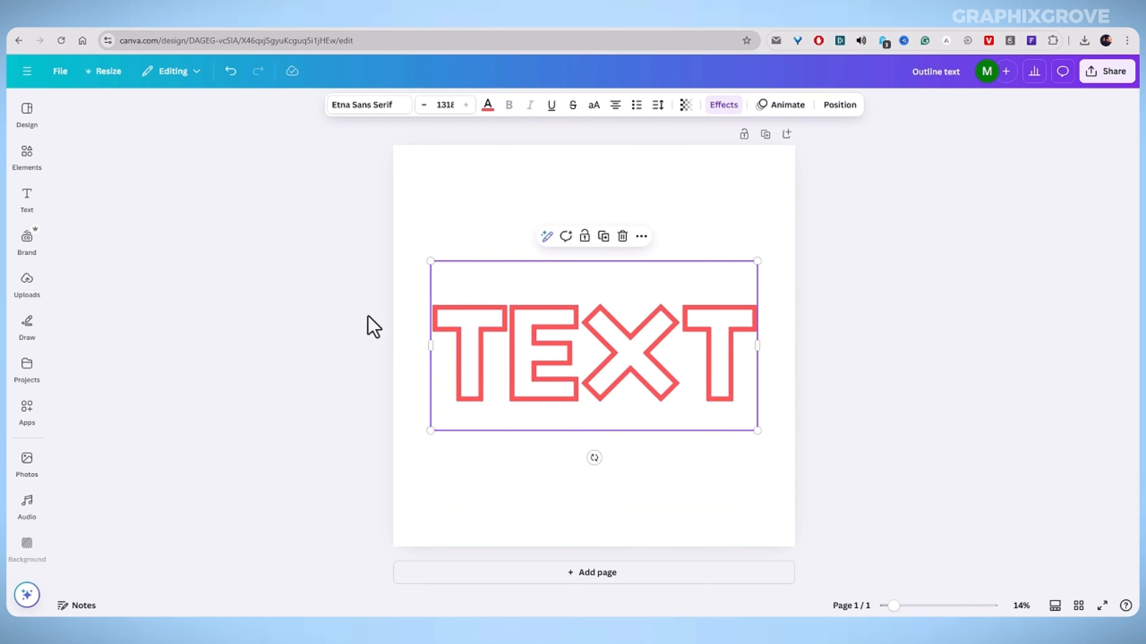
click(338, 305)
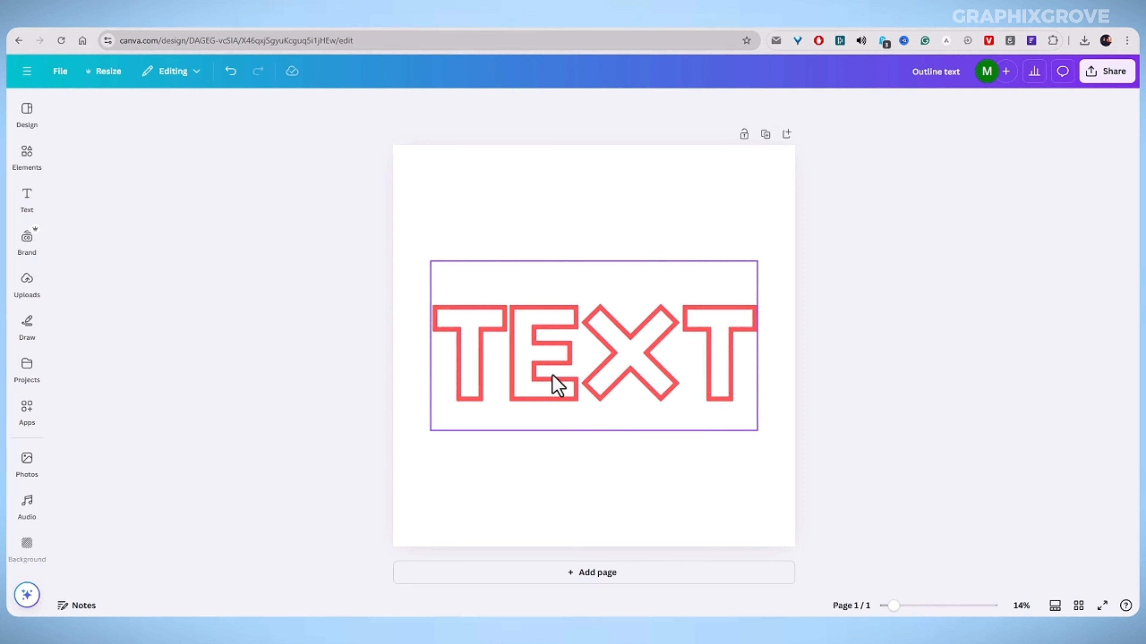
drag(552, 375, 551, 361)
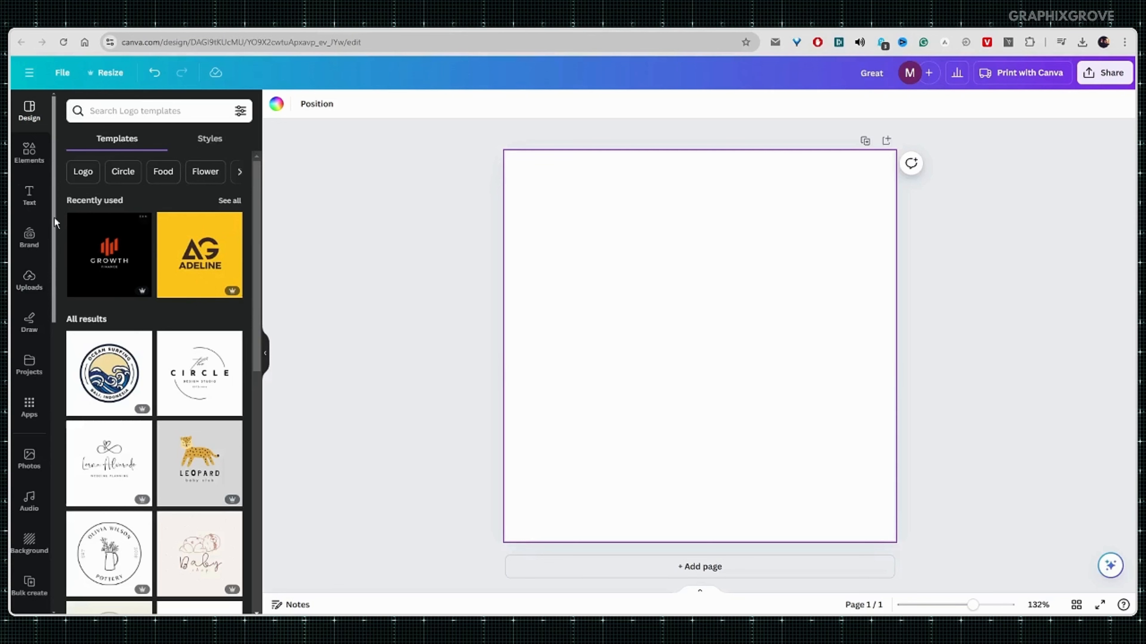
Add a heading text box and replace its text with CREATIVE.
click(371, 286)
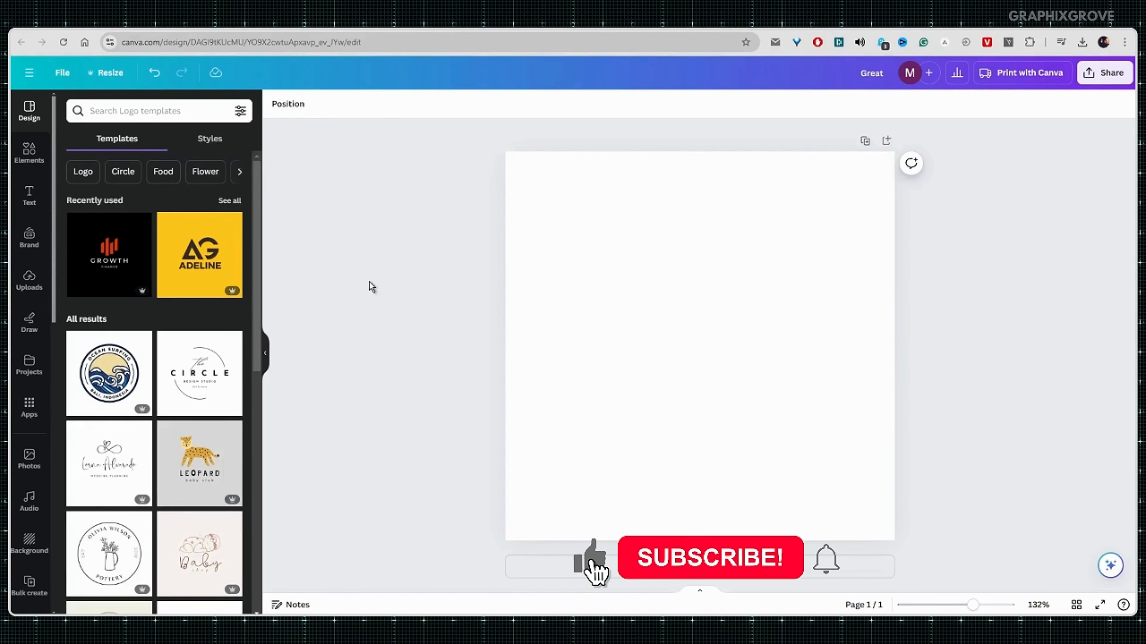
scroll(183, 271, down, 4)
scroll(180, 270, up, 4)
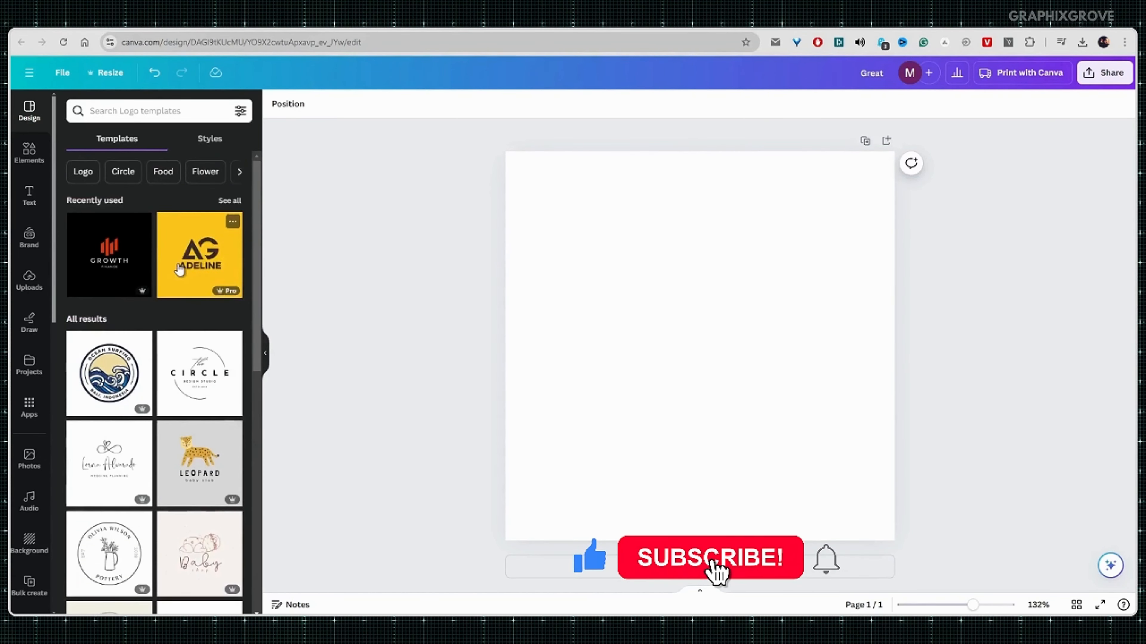
click(29, 195)
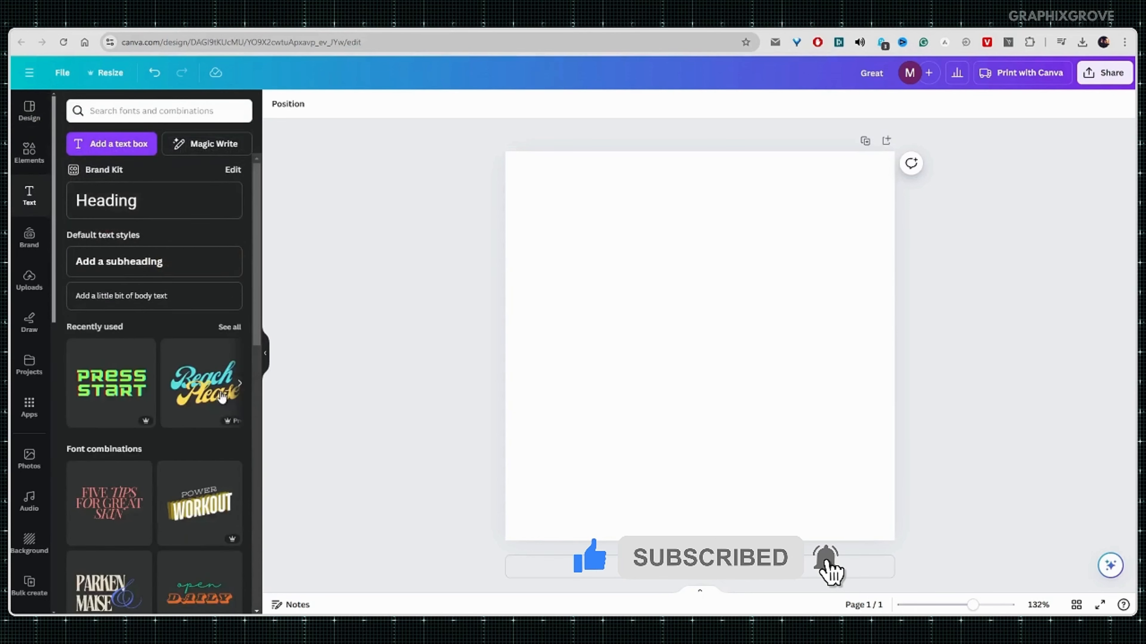
scroll(197, 388, down, 8)
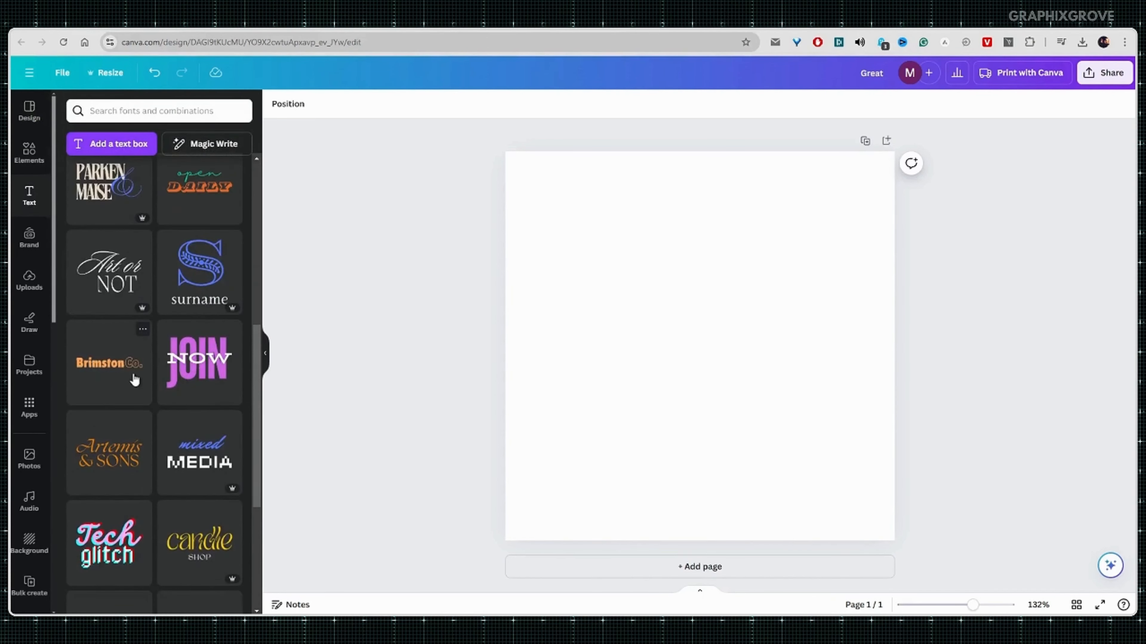
scroll(135, 380, down, 3)
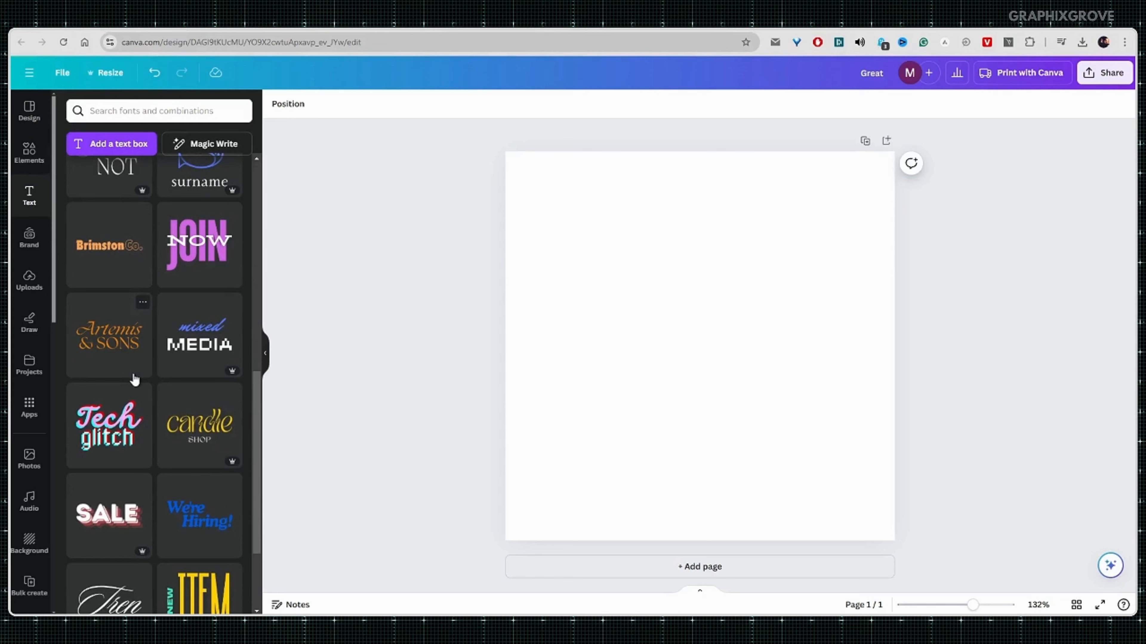
scroll(134, 381, up, 10)
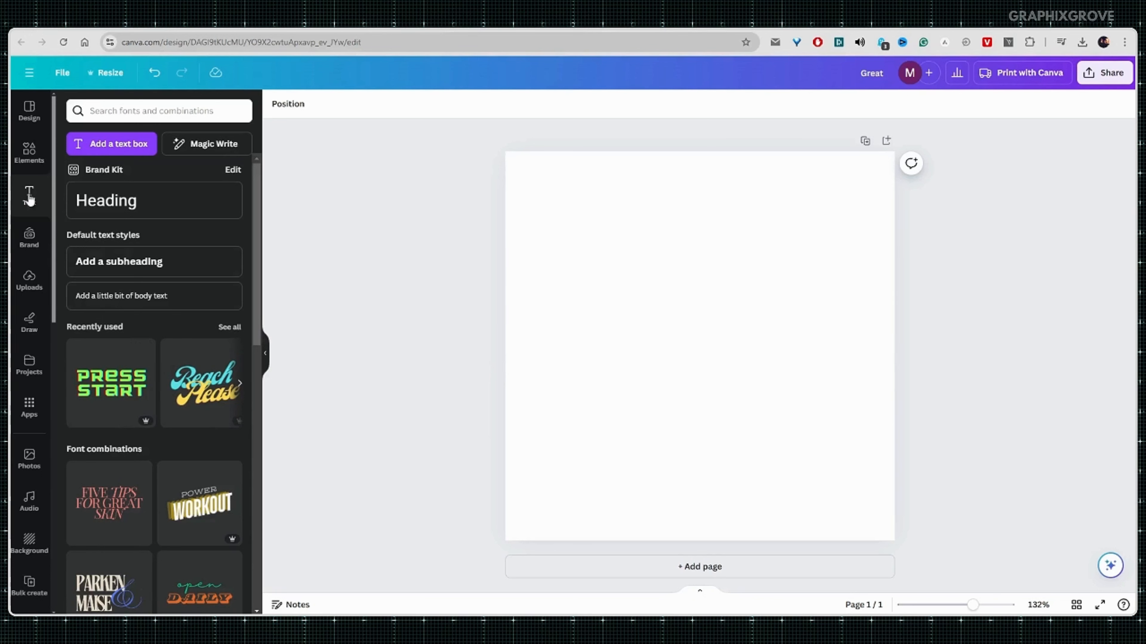
click(92, 204)
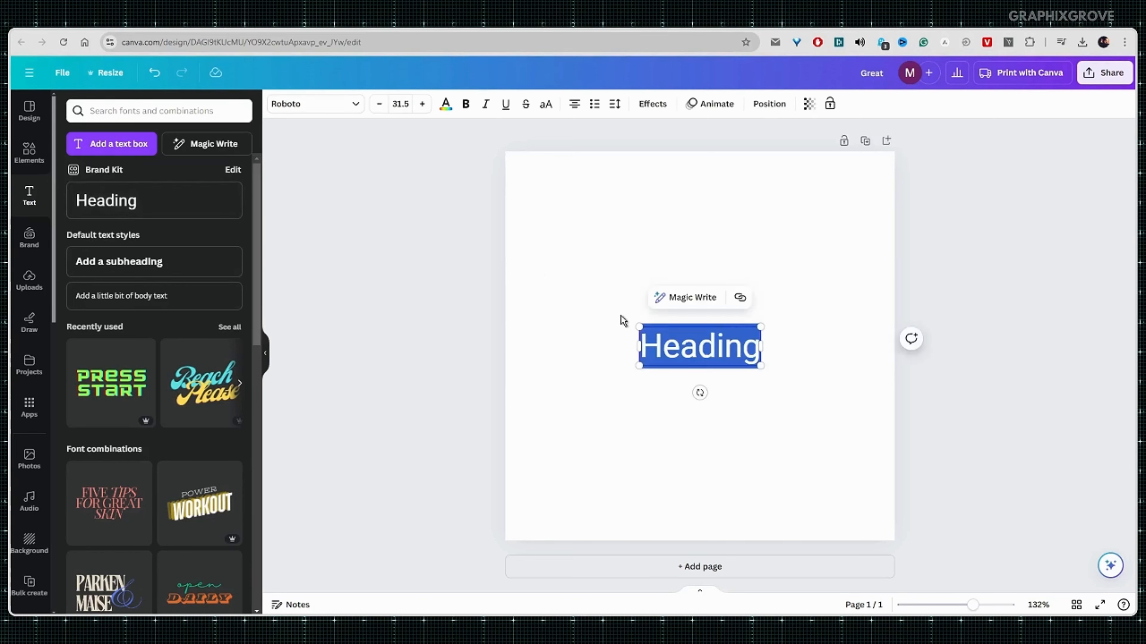
text(CREA)
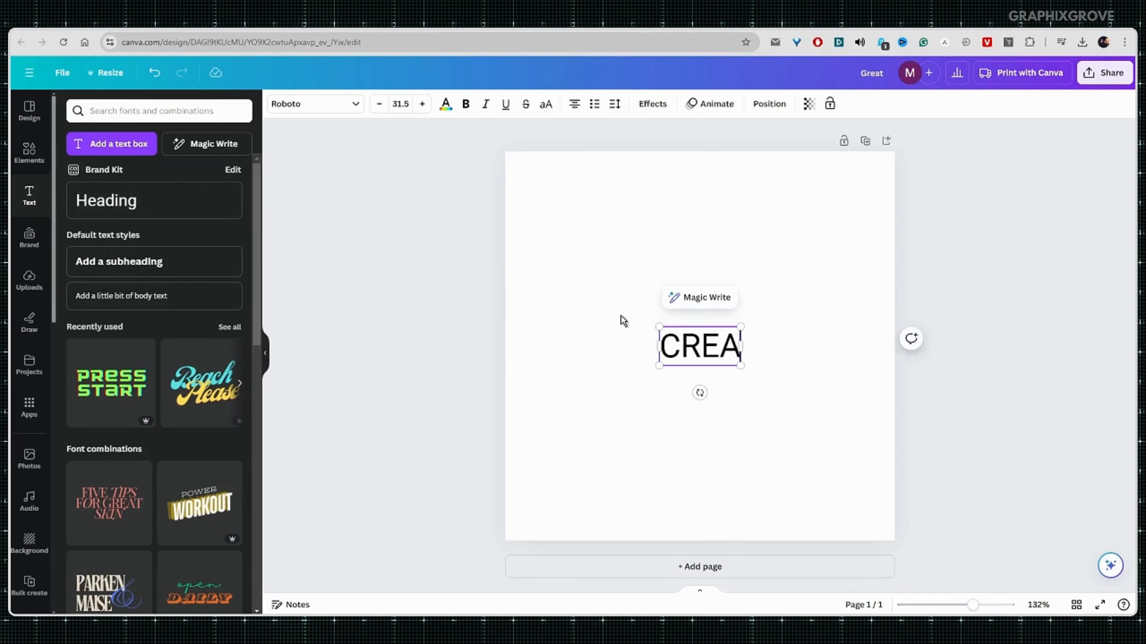
text(TIVE)
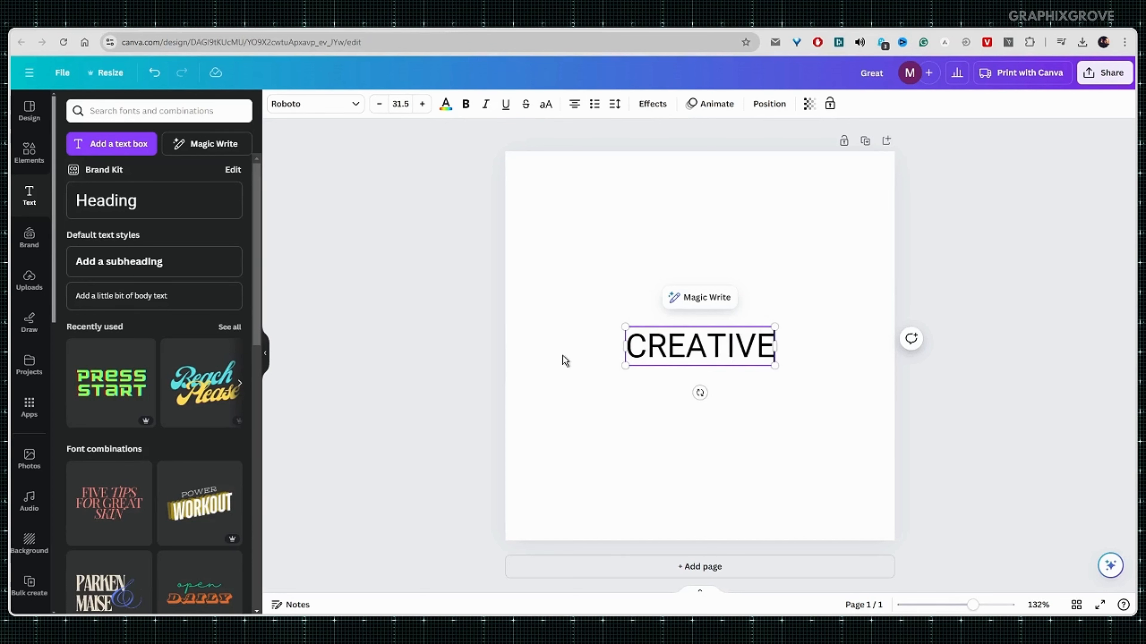
Enlarge CREATIVE to font size 50.6 and narrow its box so the letters stack vertically.
drag(772, 326, 860, 270)
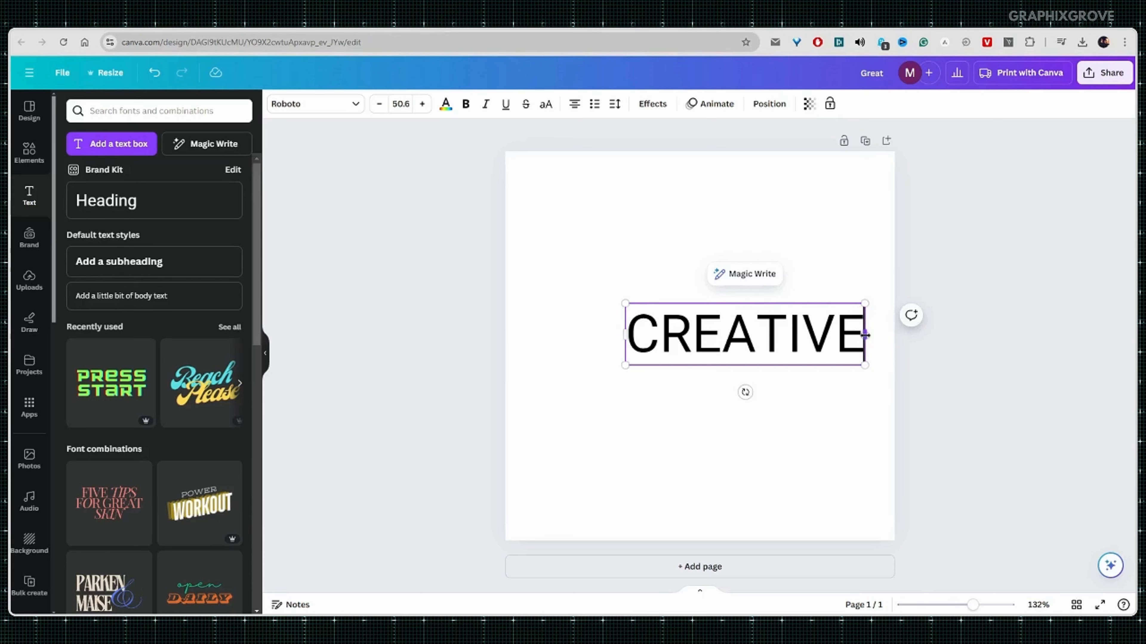
drag(865, 335, 665, 330)
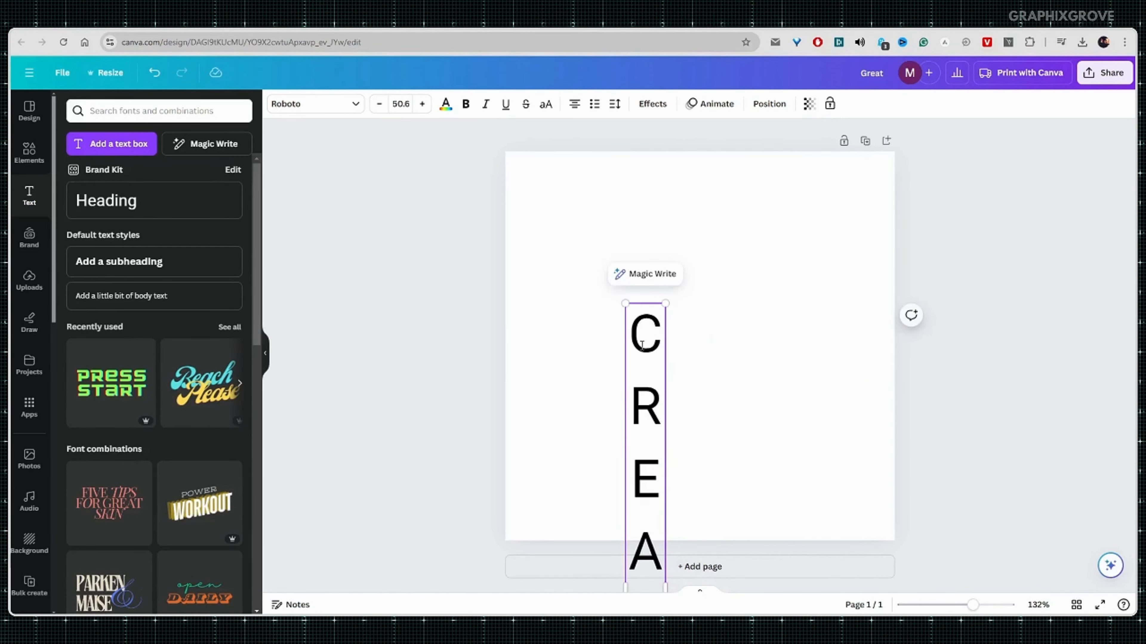
Move the vertical CREATIVE up the page and reduce its font size to about 32.
click(603, 371)
drag(647, 376, 639, 243)
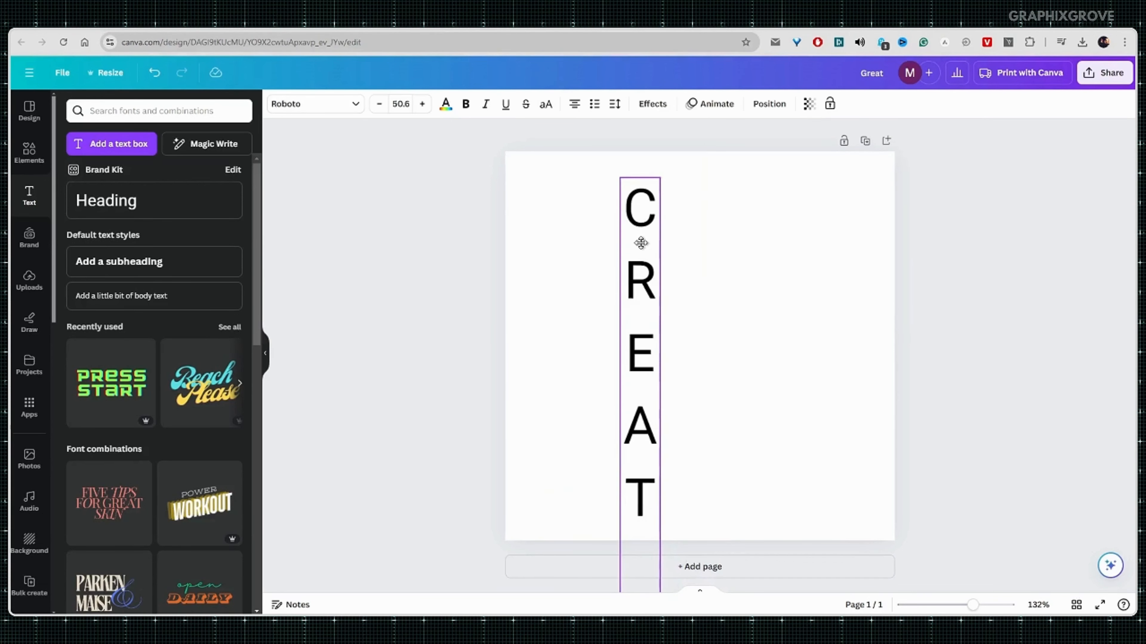
double_click(642, 244)
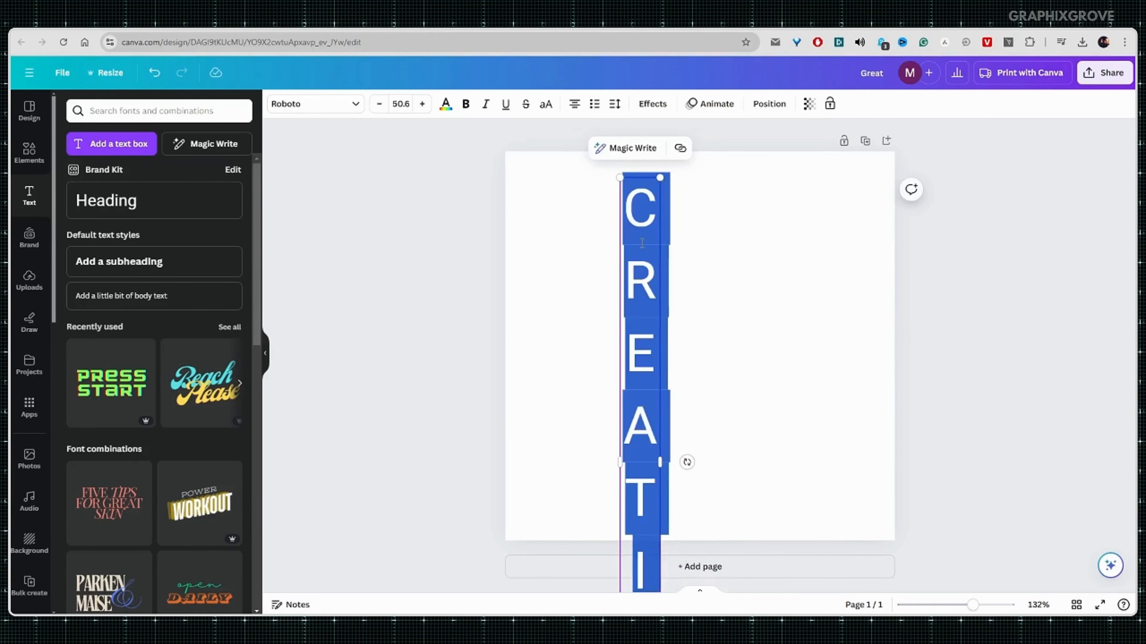
click(378, 105)
click(378, 105)
click(378, 105)
click(379, 105)
click(378, 105)
click(378, 105)
click(378, 104)
click(378, 105)
click(378, 105)
click(378, 105)
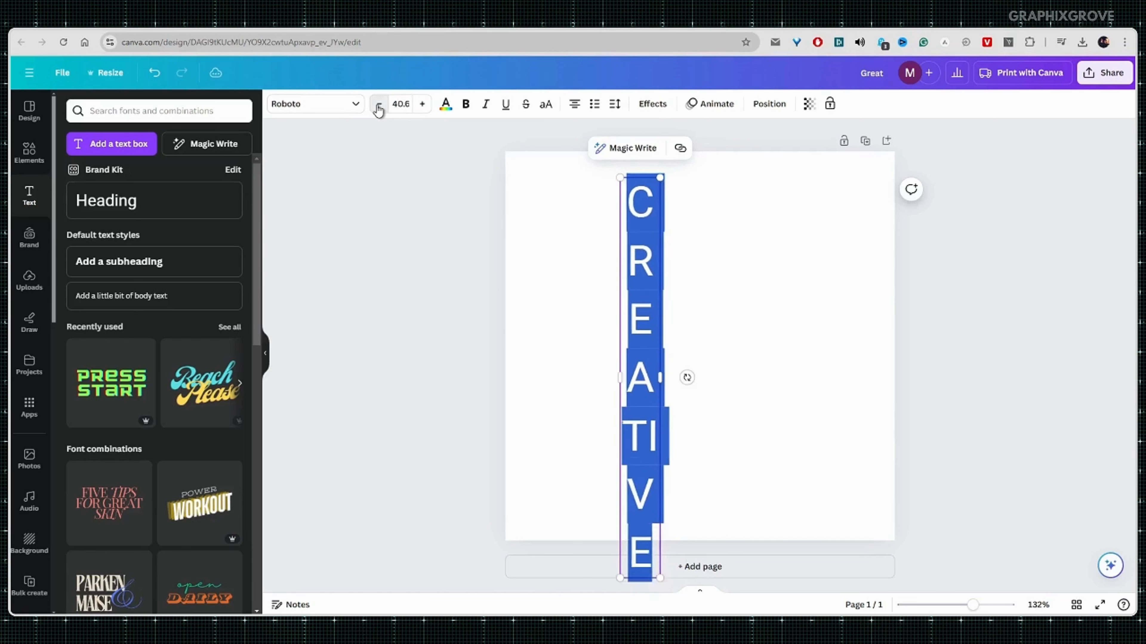
click(378, 105)
click(379, 104)
click(378, 105)
click(378, 105)
click(379, 105)
click(378, 104)
click(379, 105)
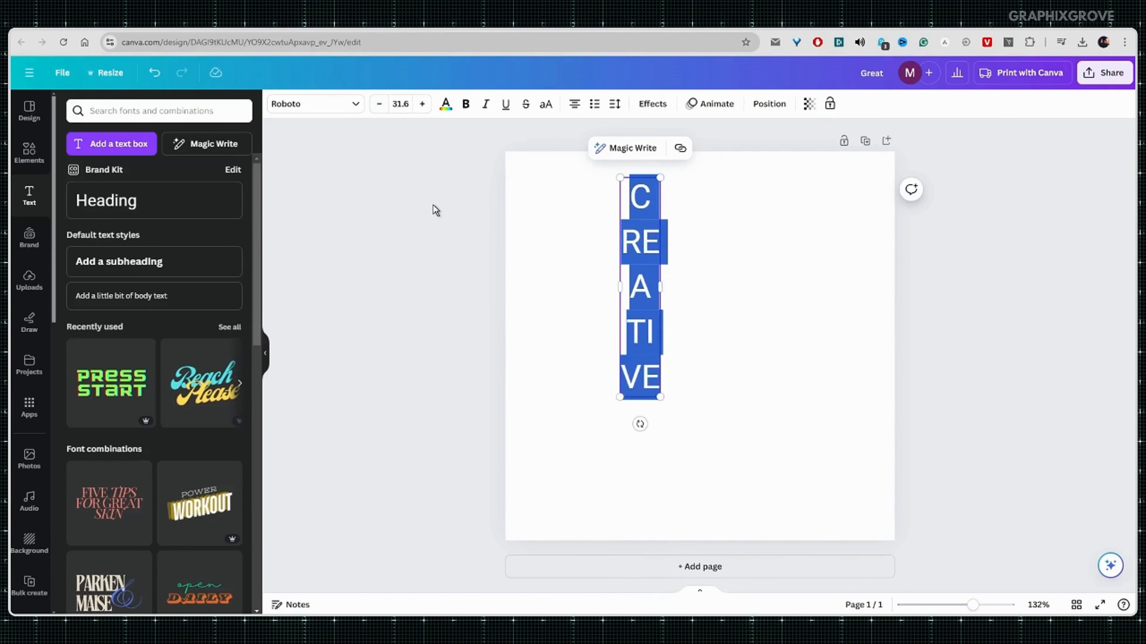
click(422, 105)
click(604, 328)
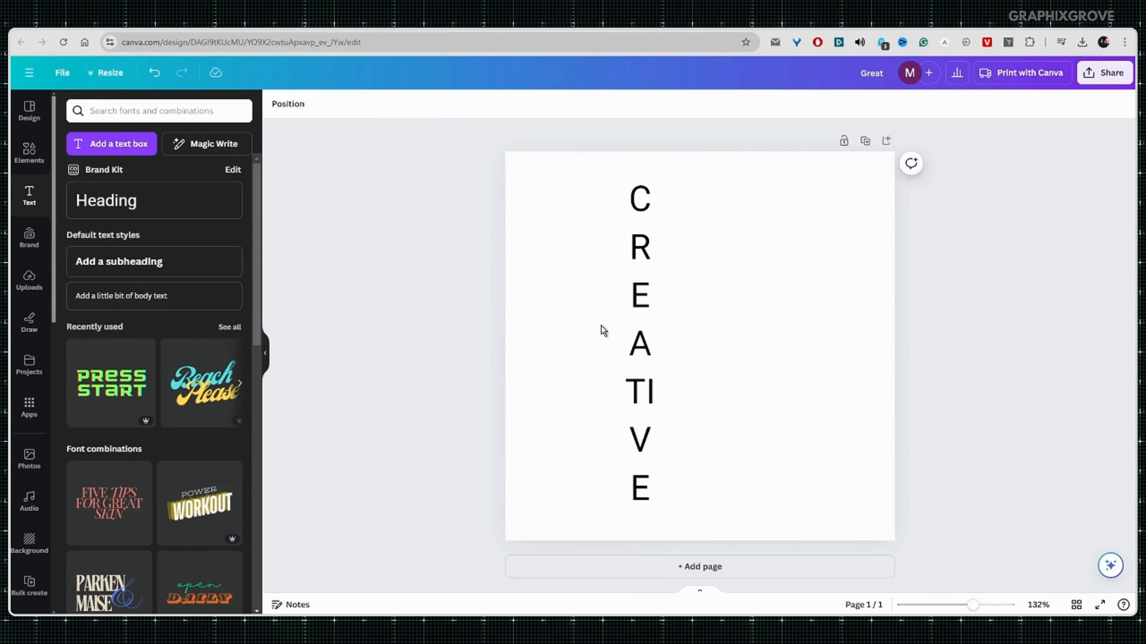
Reduce the vertical CREATIVE text to font size 30.6 and tighten its box width.
click(656, 353)
drag(660, 344, 651, 348)
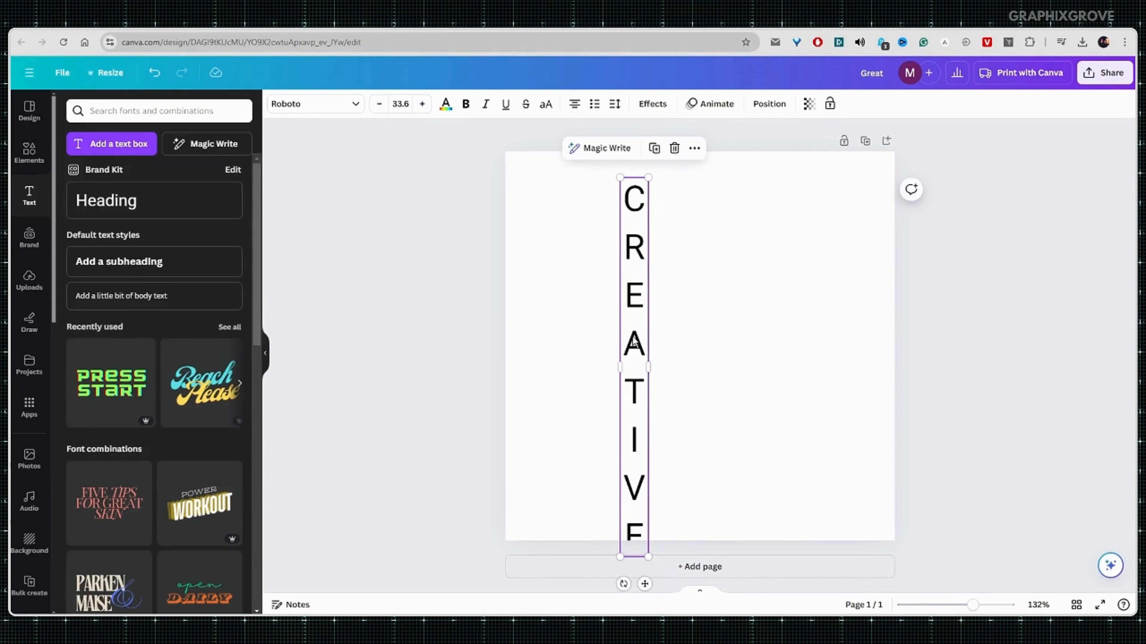
click(381, 105)
click(382, 105)
click(381, 105)
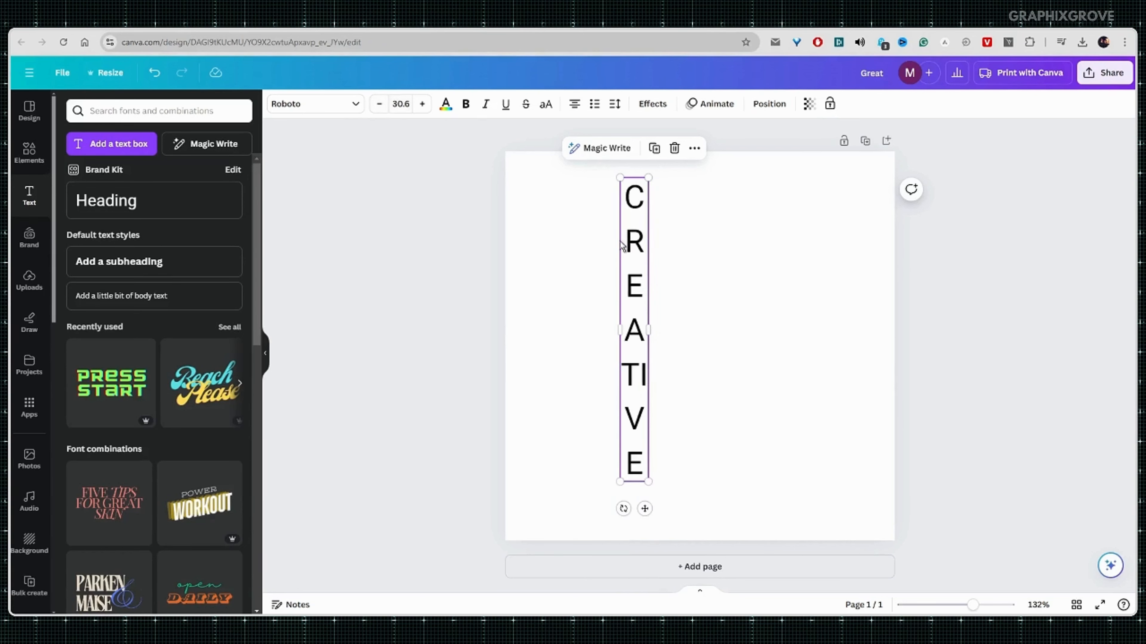
drag(649, 328, 639, 328)
click(471, 317)
click(630, 359)
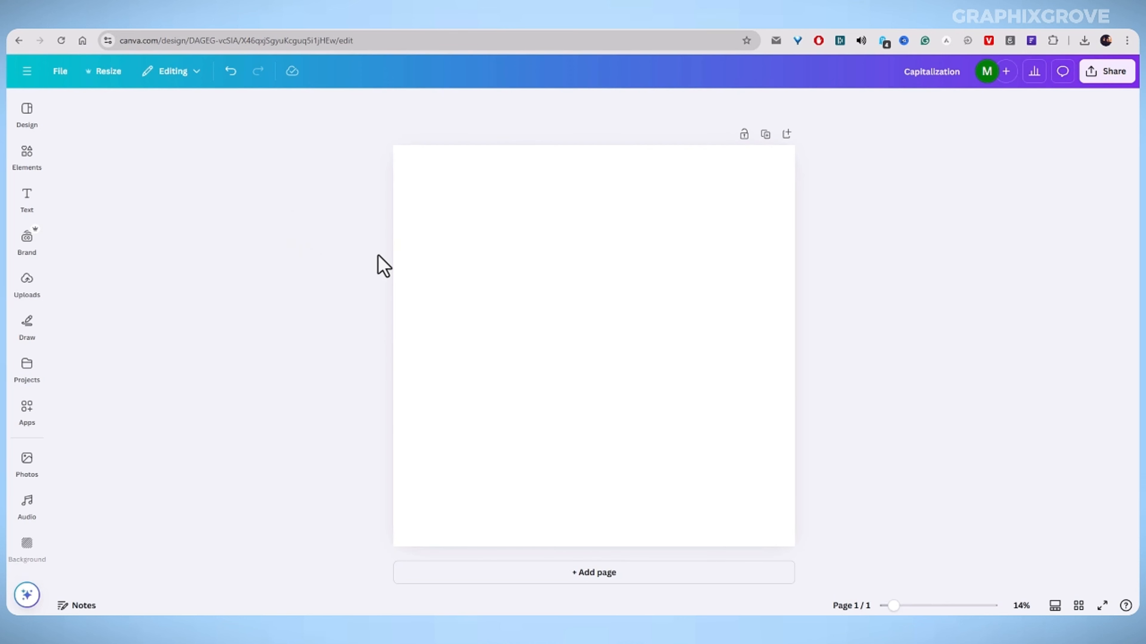
Add a heading to the blank page, enlarge it to font size 420 and move it toward the page centre.
click(424, 268)
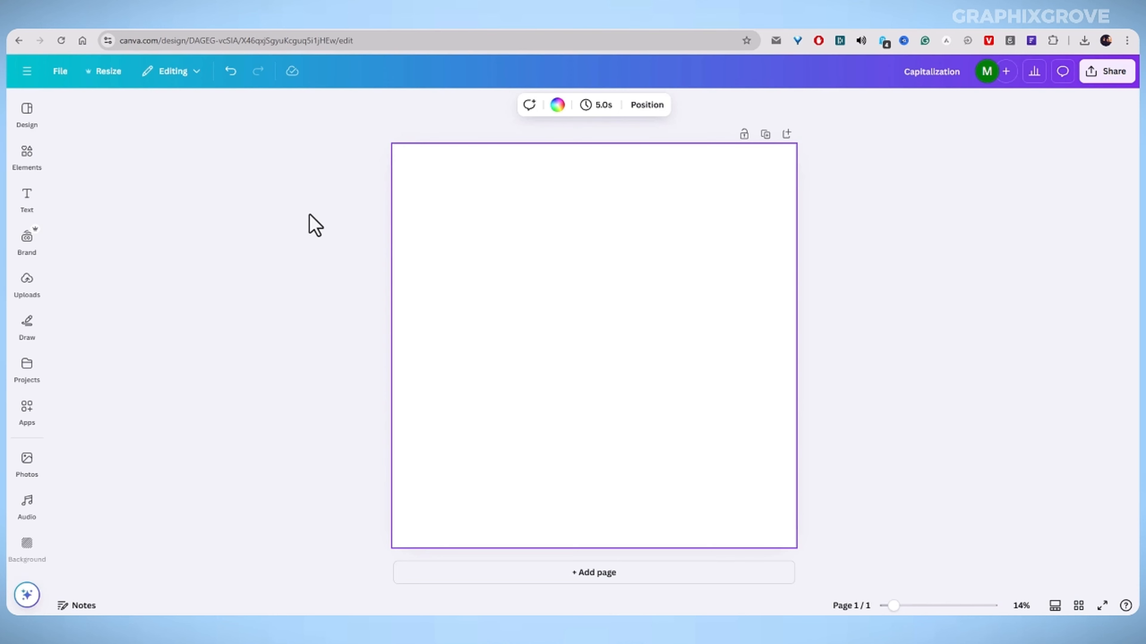
click(23, 206)
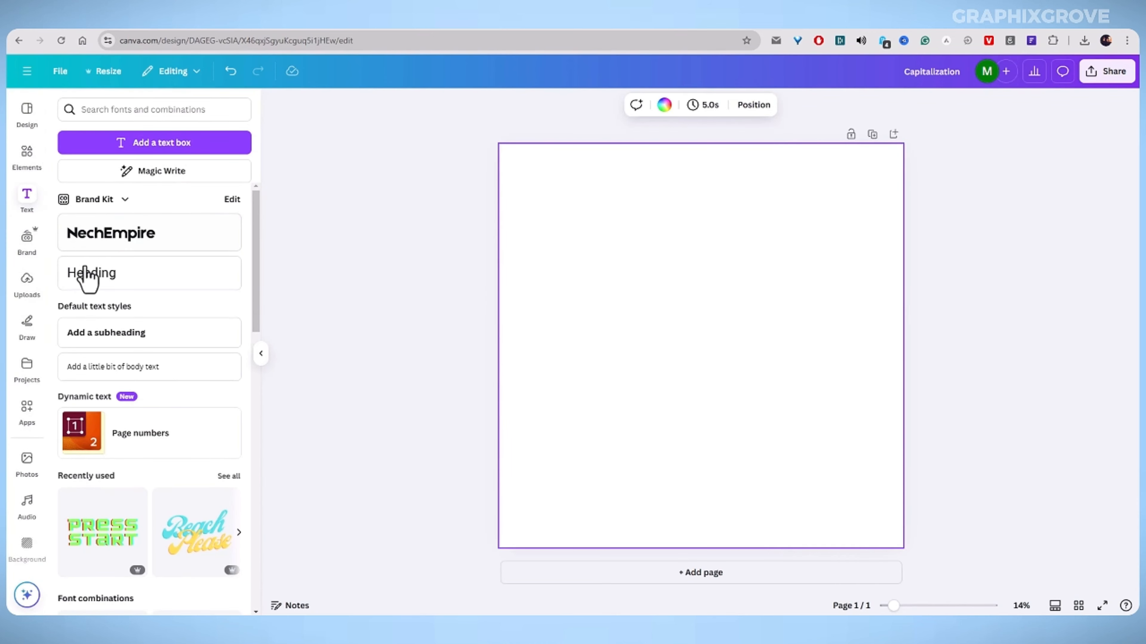
click(97, 289)
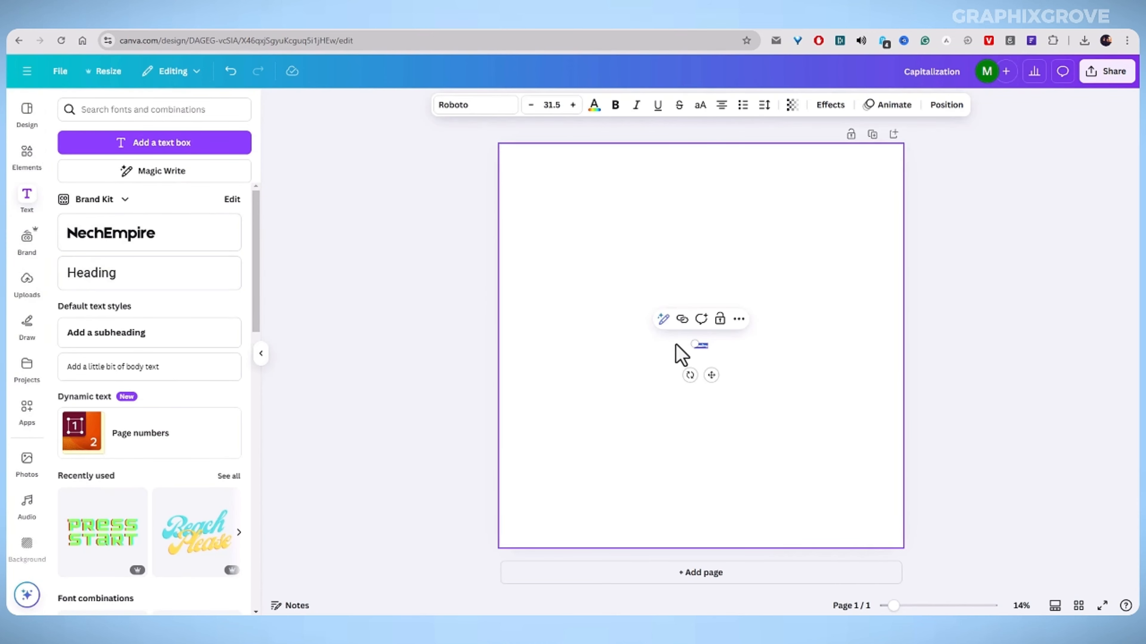
drag(694, 344, 546, 275)
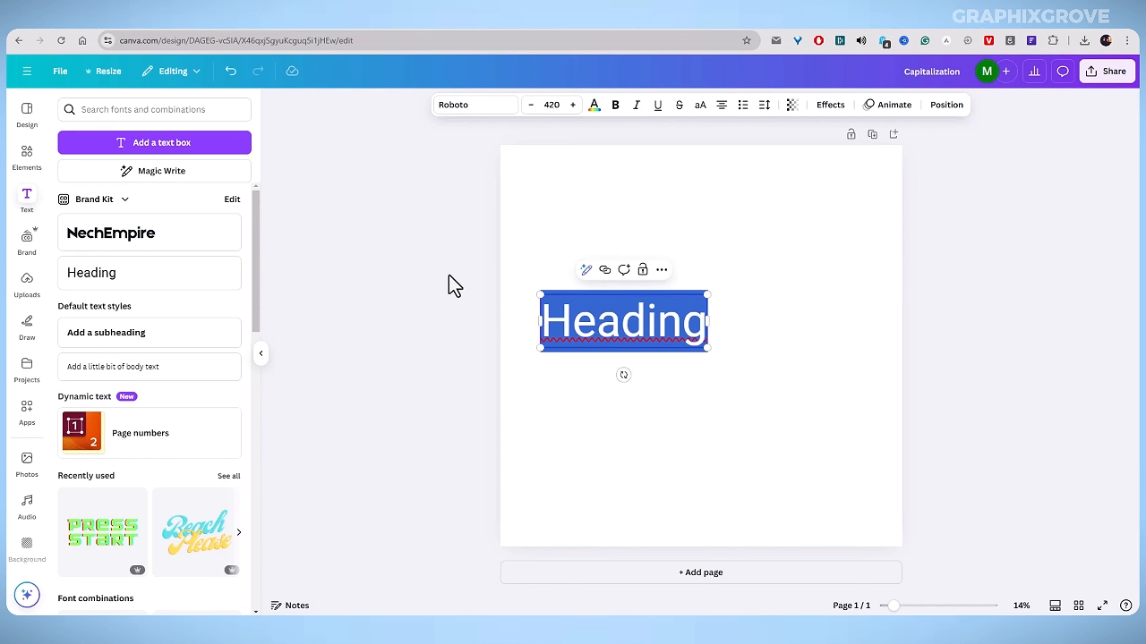
click(455, 281)
drag(644, 312, 672, 287)
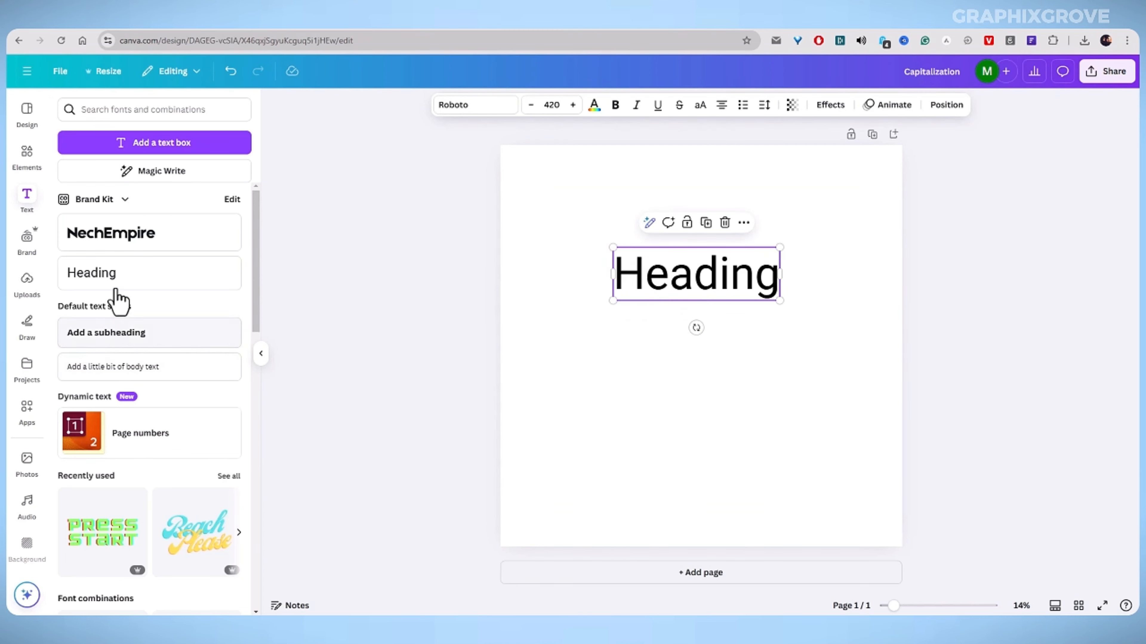
Add a subheading and widen its box so it sits on one line below the heading.
click(82, 339)
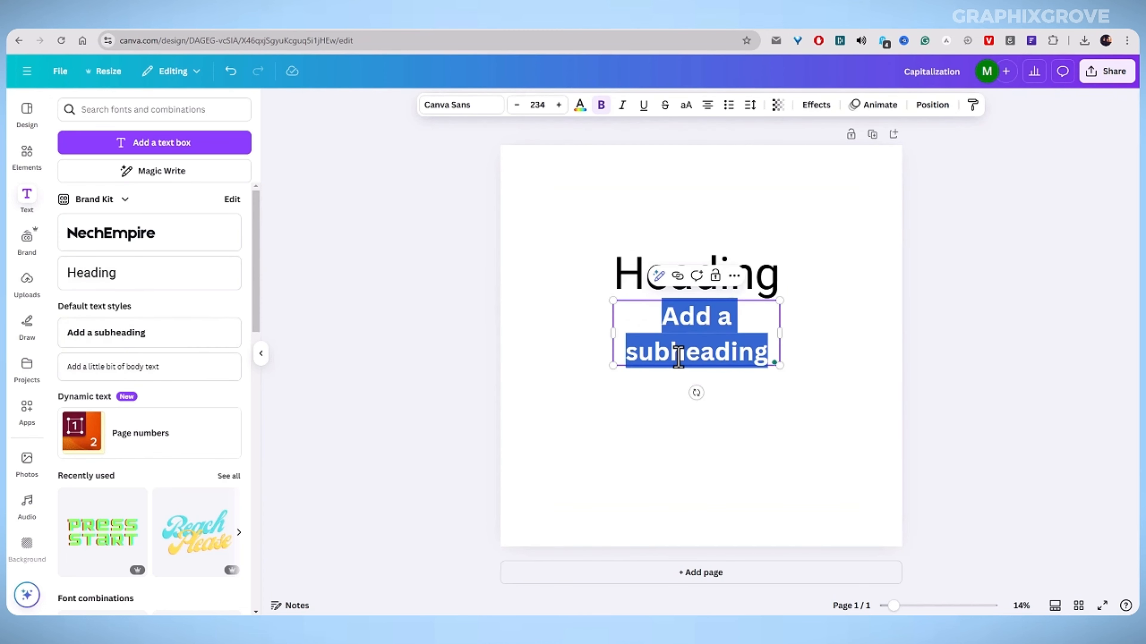
drag(684, 355, 685, 383)
drag(610, 336, 516, 334)
click(383, 315)
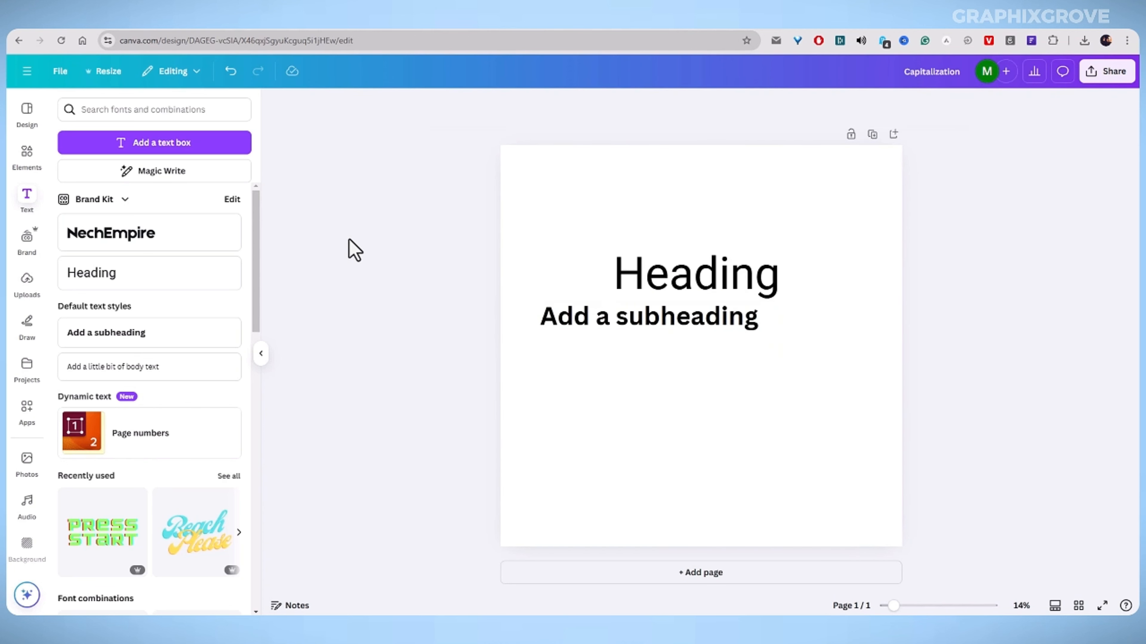
Enlarge the heading to font size 616 and center the heading and subheading on the page.
click(23, 205)
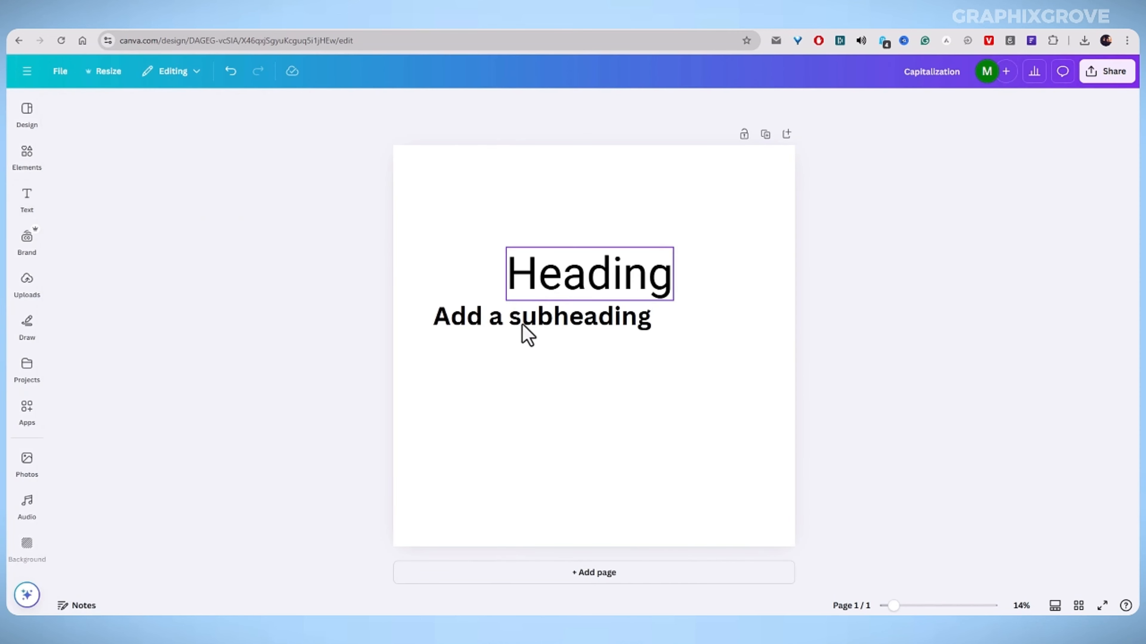
drag(522, 324, 574, 350)
click(532, 293)
drag(501, 295, 414, 304)
drag(518, 289, 537, 294)
drag(519, 356, 504, 301)
click(506, 314)
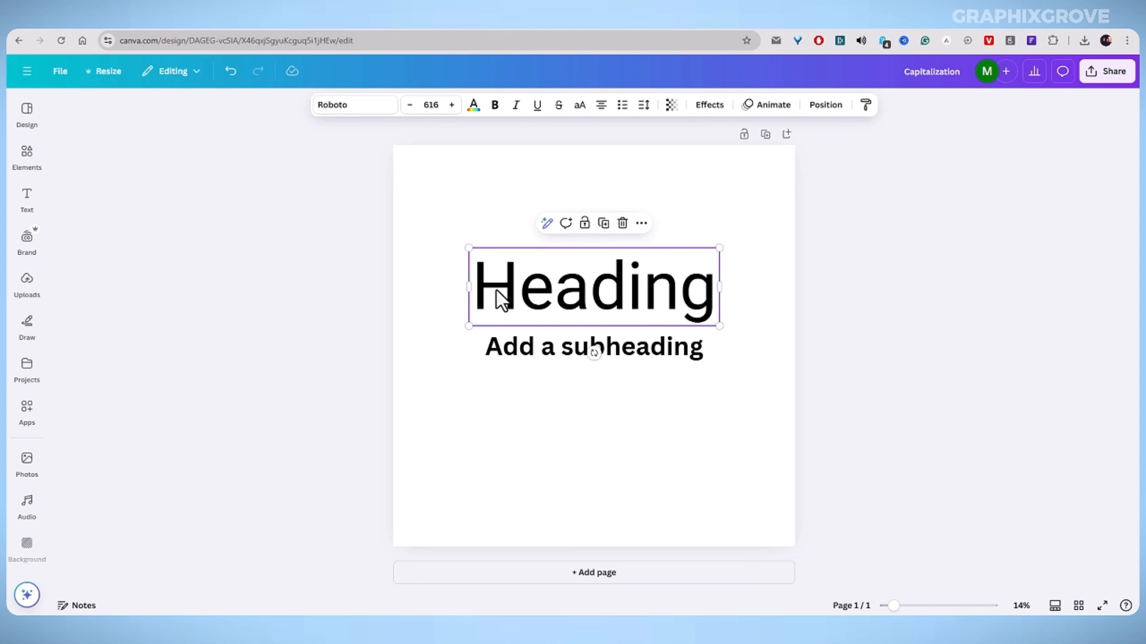
Select the heading text and convert it to uppercase.
double_click(553, 300)
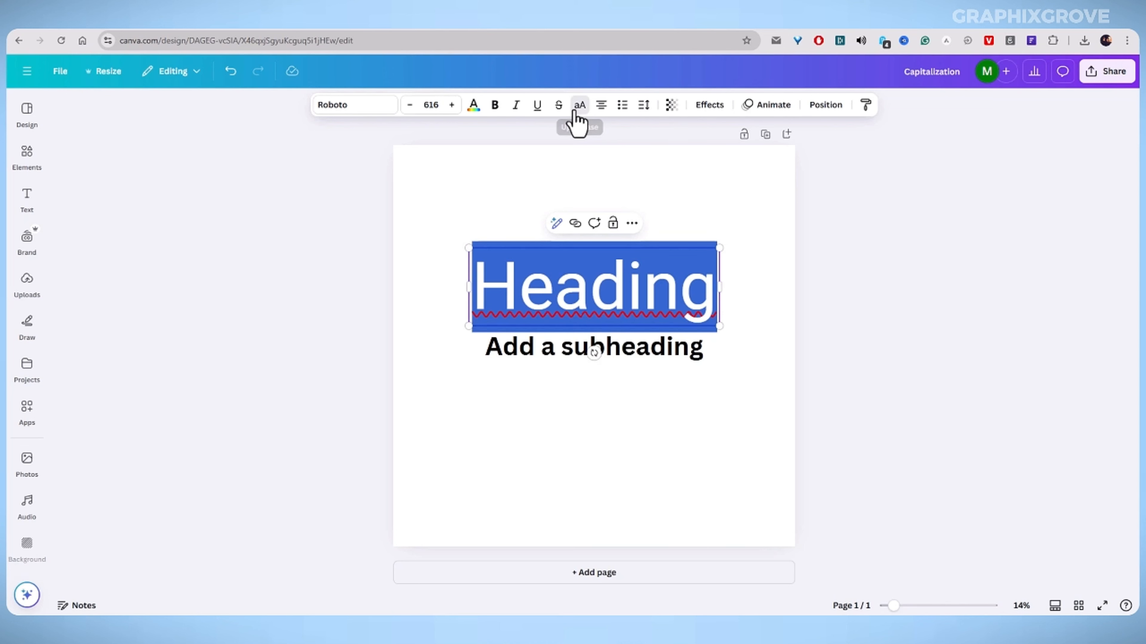
click(576, 112)
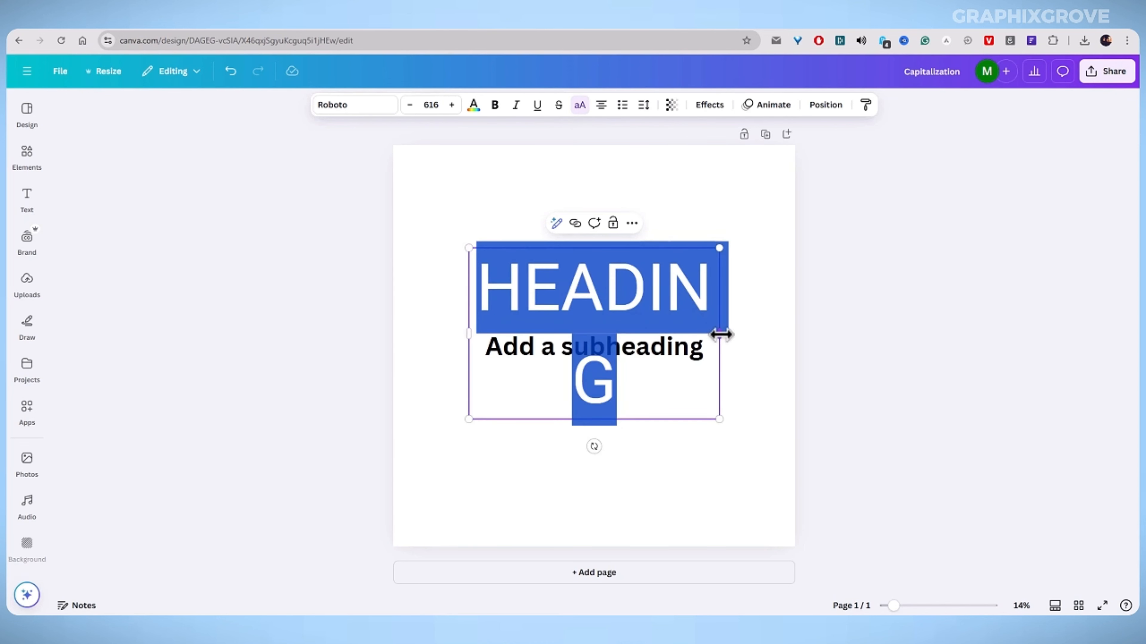
Widen the heading's text box so HEADING fits on one line and nudge the heading slightly left and up.
drag(721, 334, 757, 325)
click(264, 292)
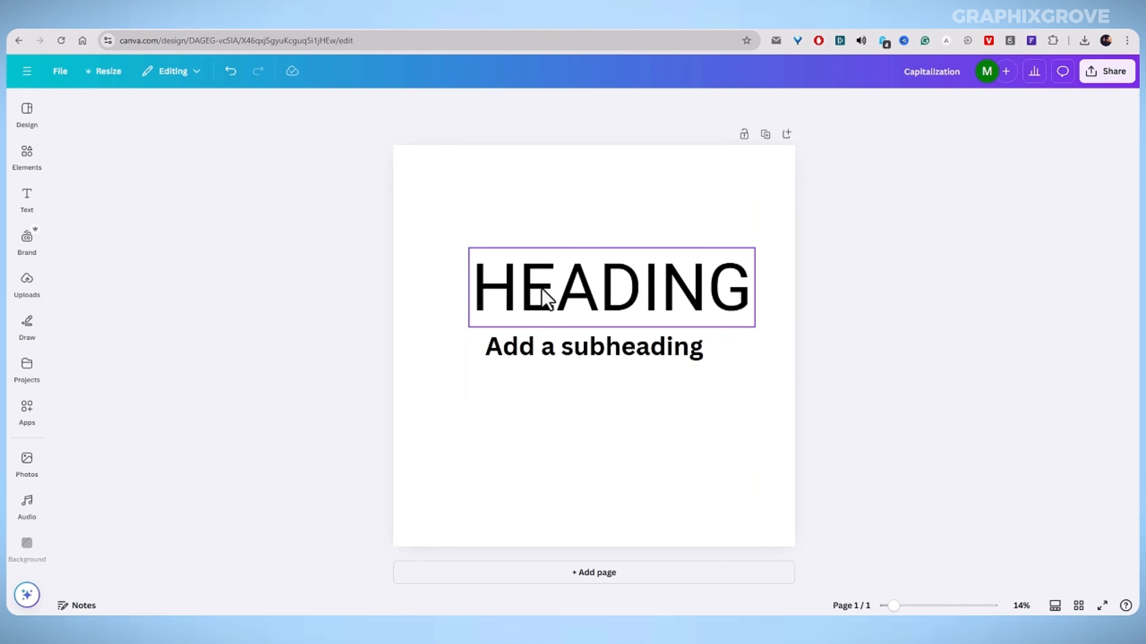
drag(545, 298, 522, 281)
Convert the subheading to uppercase and move it up closer to the heading.
click(522, 351)
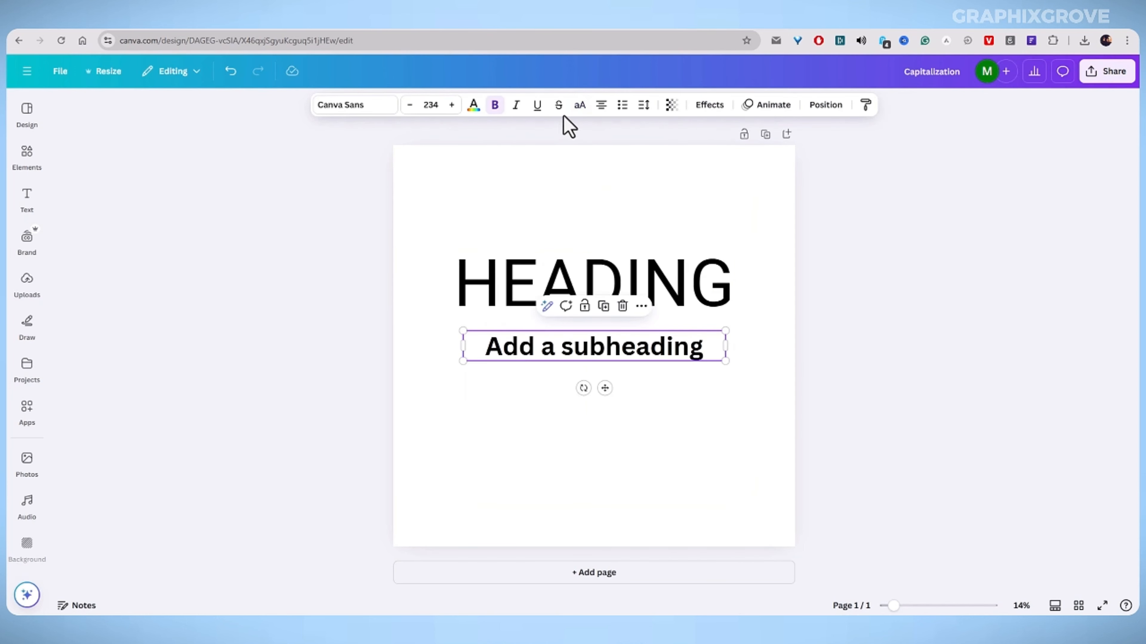
click(578, 106)
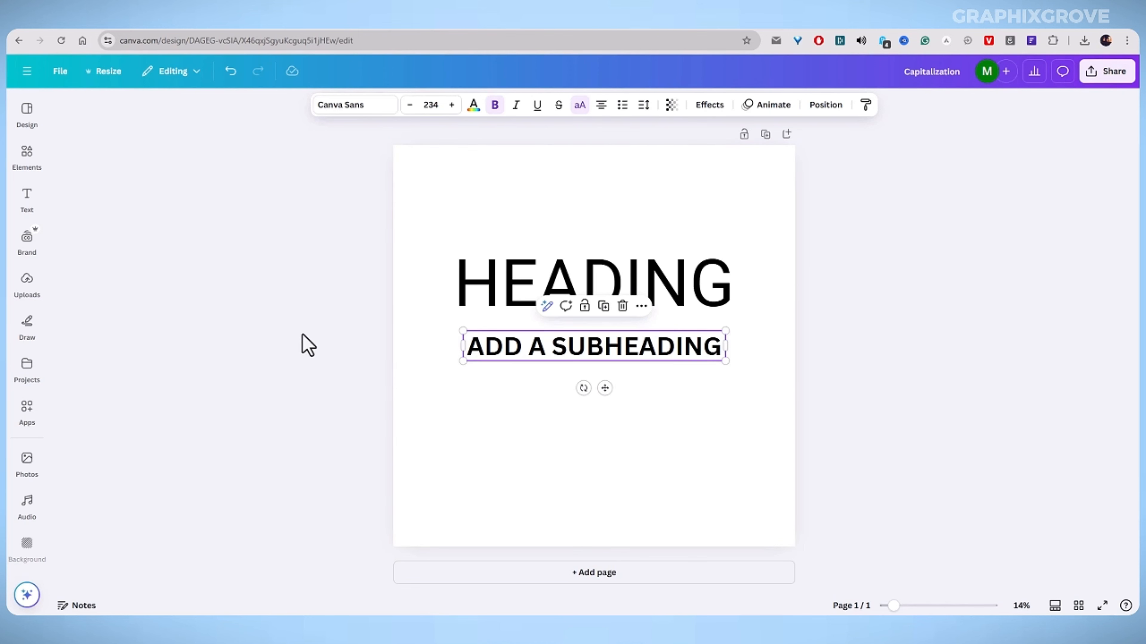
click(306, 345)
drag(573, 357, 569, 343)
click(312, 312)
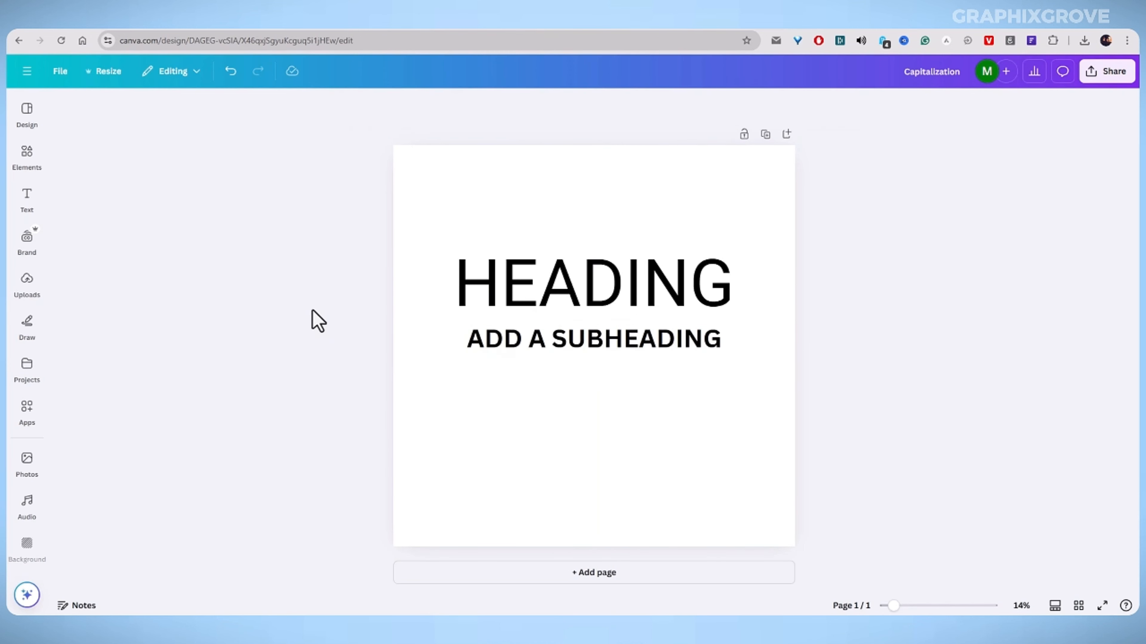
Change the heading's font to Lilita One.
click(539, 293)
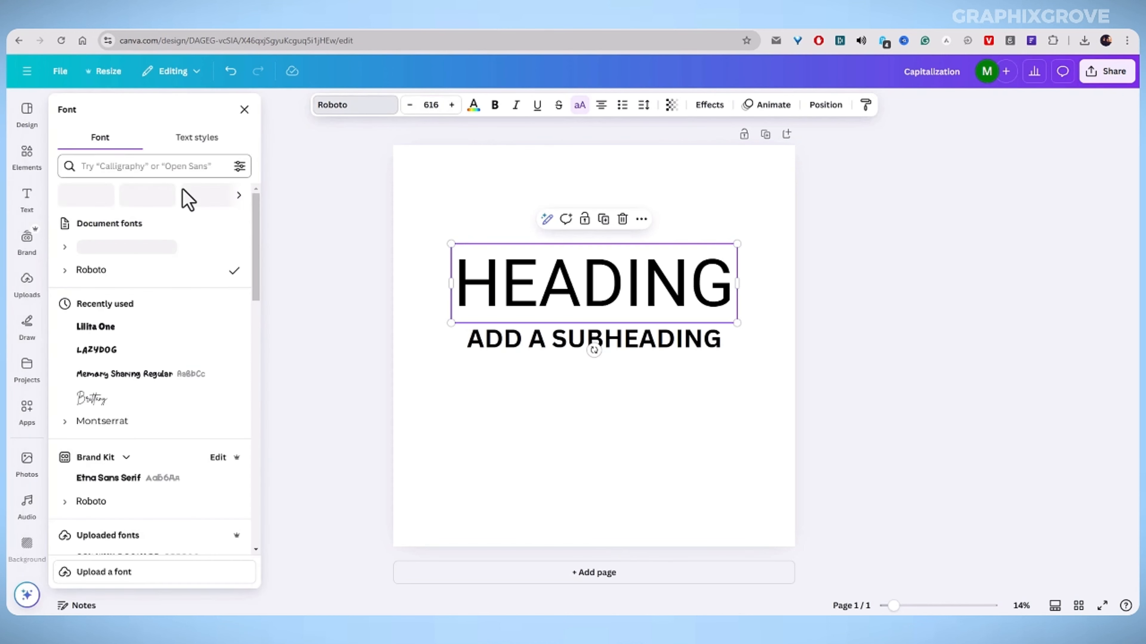
click(127, 328)
click(358, 250)
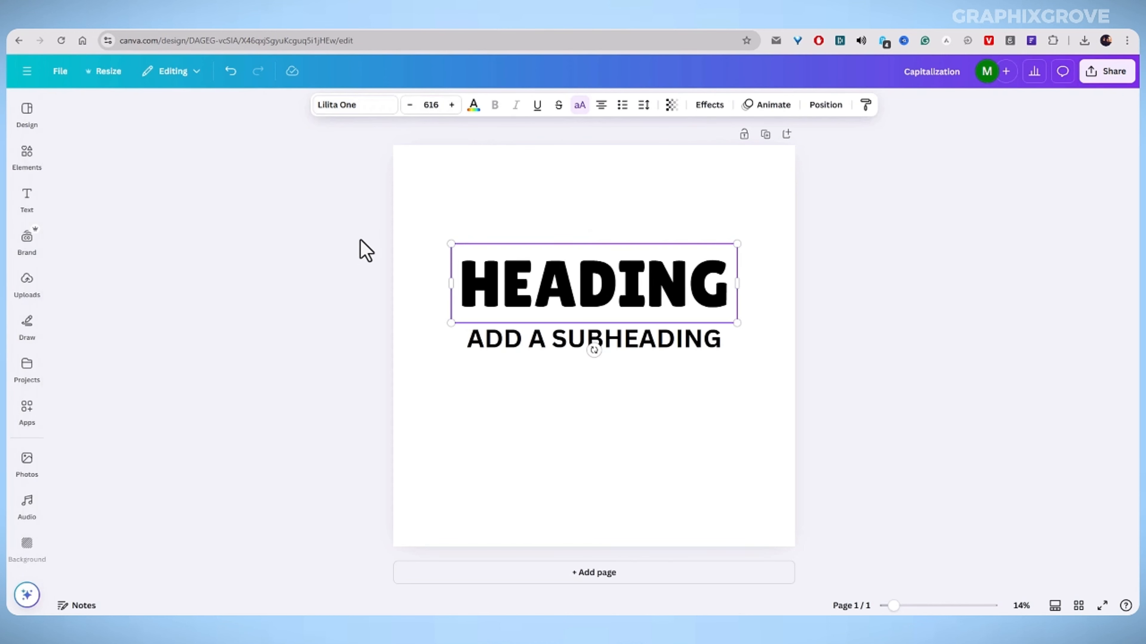
Toggle the heading's uppercase setting off and then back on.
double_click(525, 289)
click(580, 105)
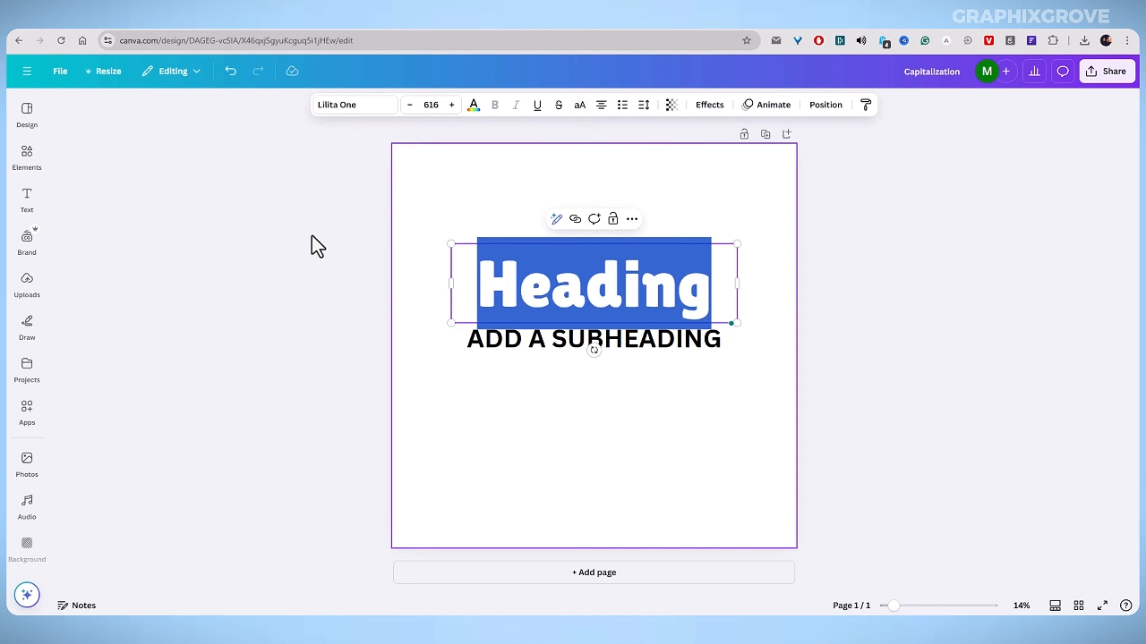
click(312, 246)
click(616, 298)
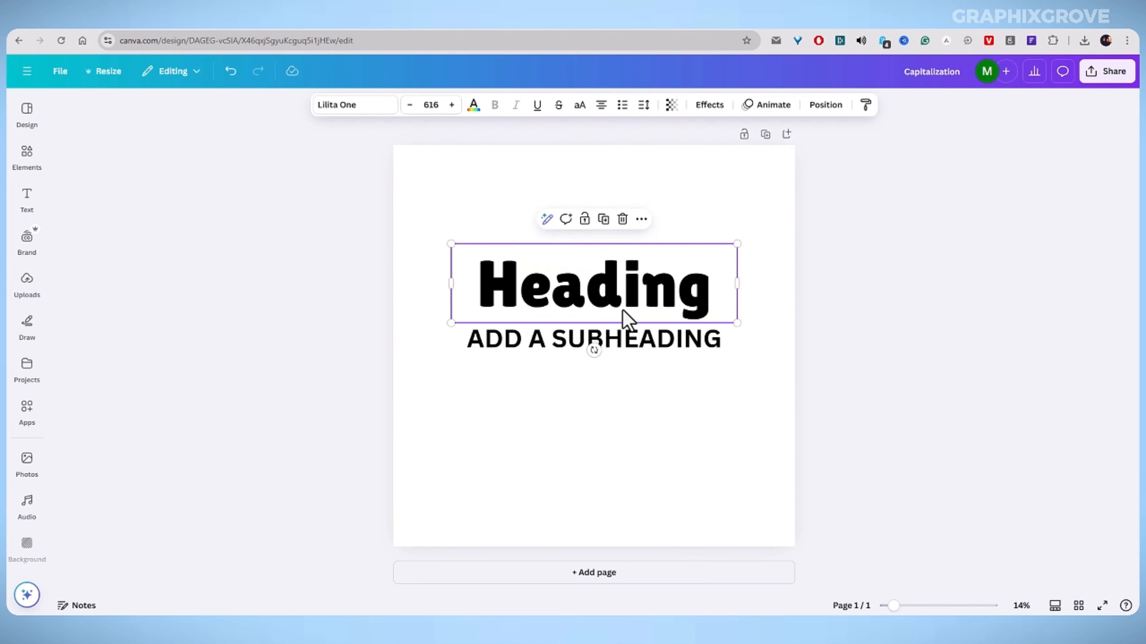
click(579, 104)
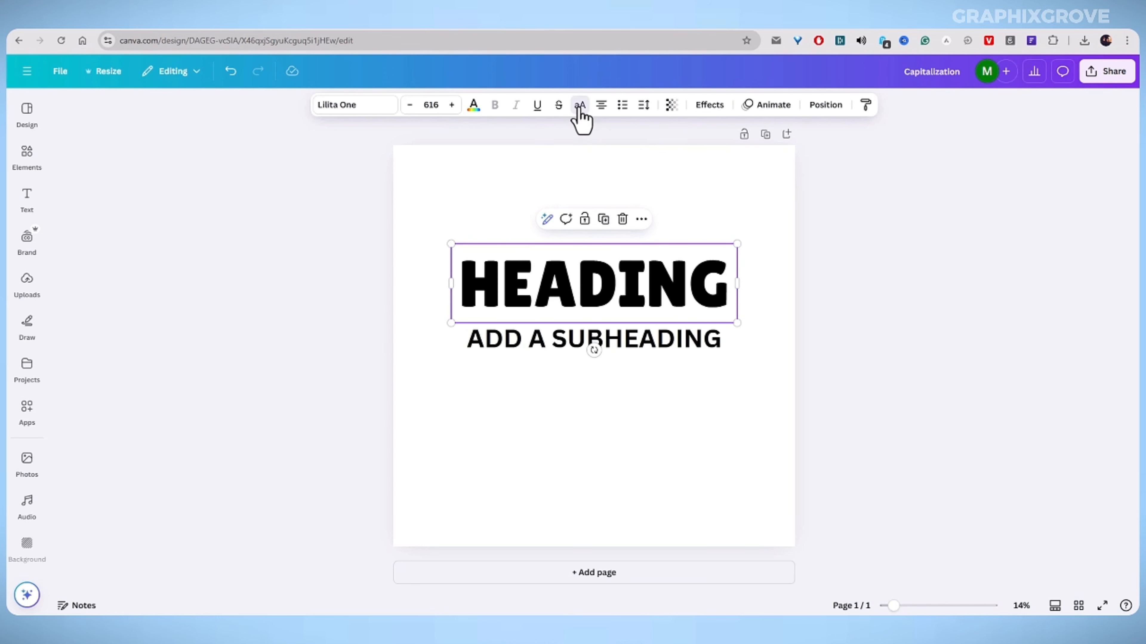
click(341, 265)
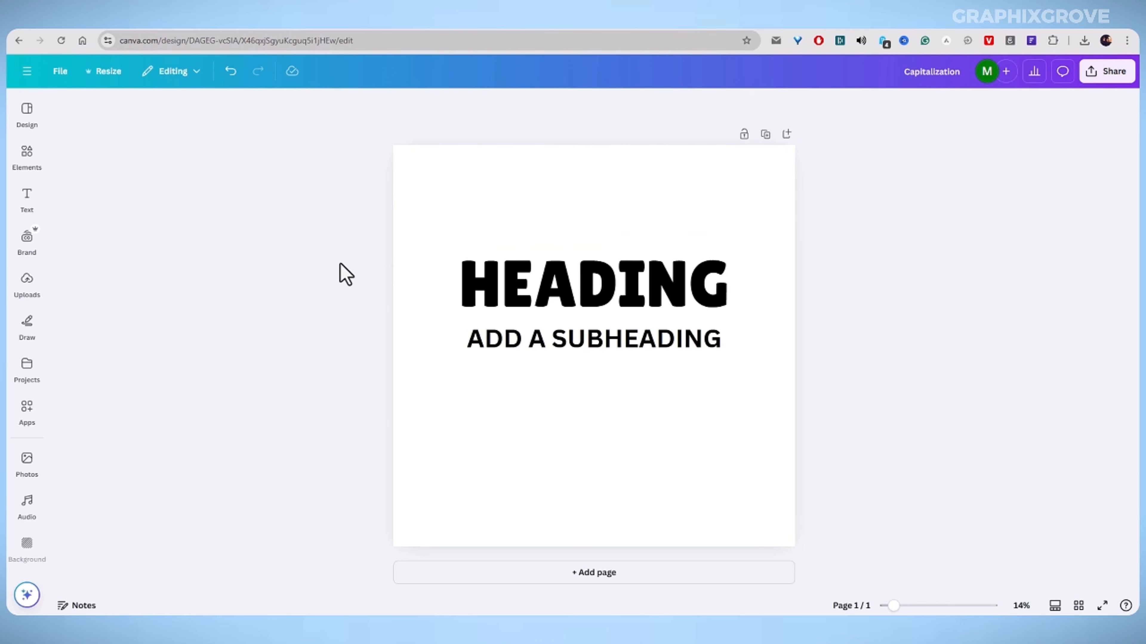
Move the subheading up beneath the heading and switch off its uppercase so it reads Add a subheading.
click(510, 300)
click(517, 344)
drag(515, 343, 511, 334)
double_click(513, 344)
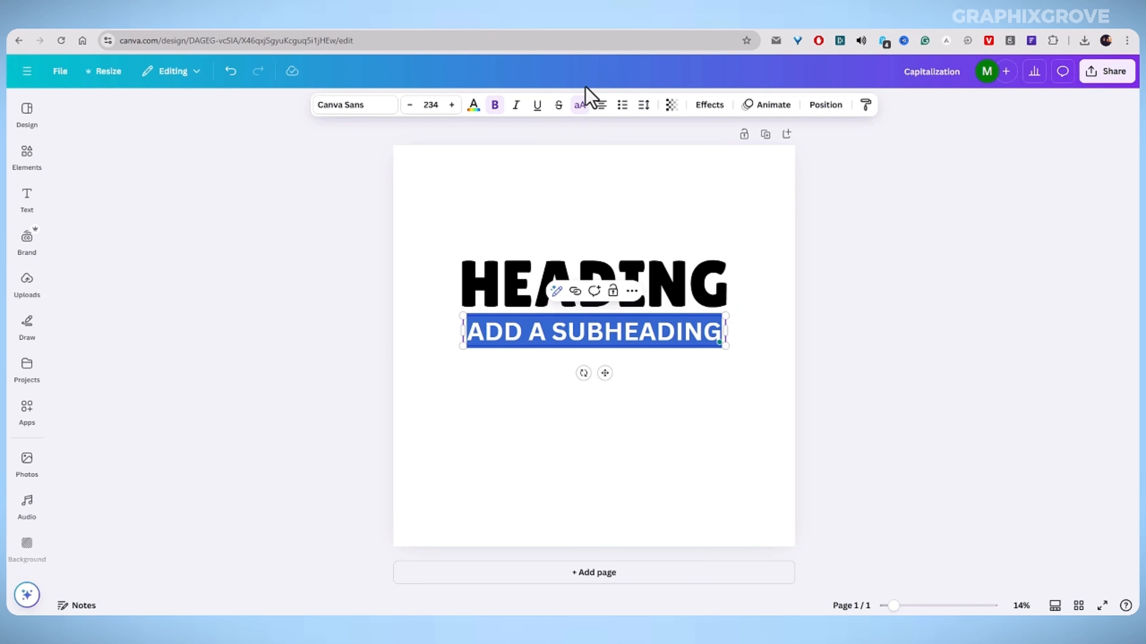
click(580, 105)
click(282, 312)
click(530, 344)
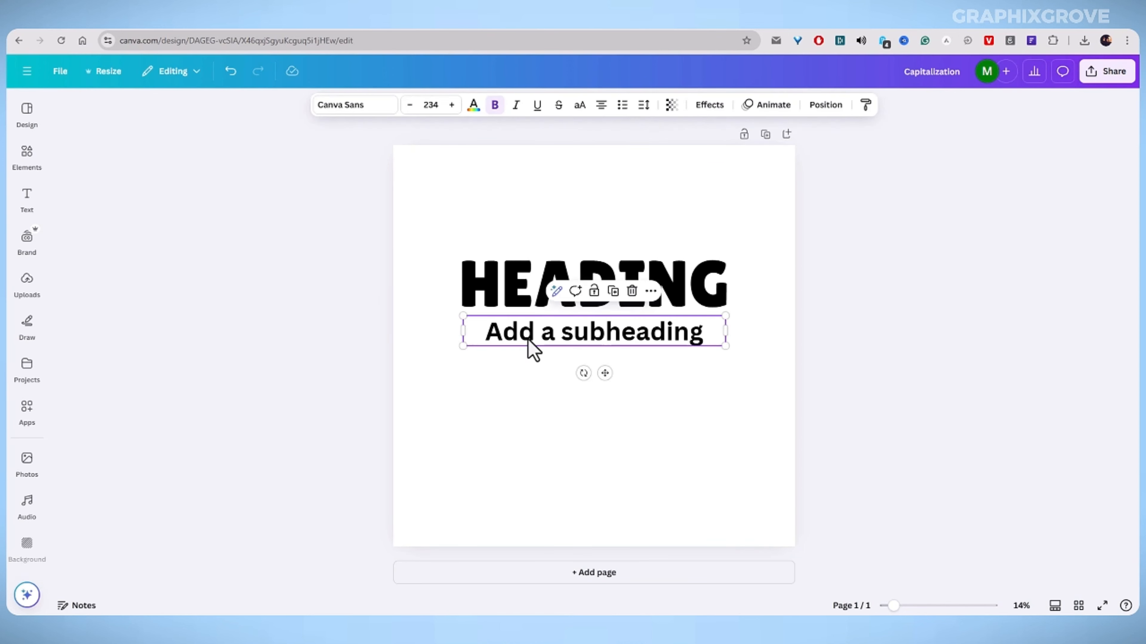
drag(528, 341, 526, 336)
click(296, 315)
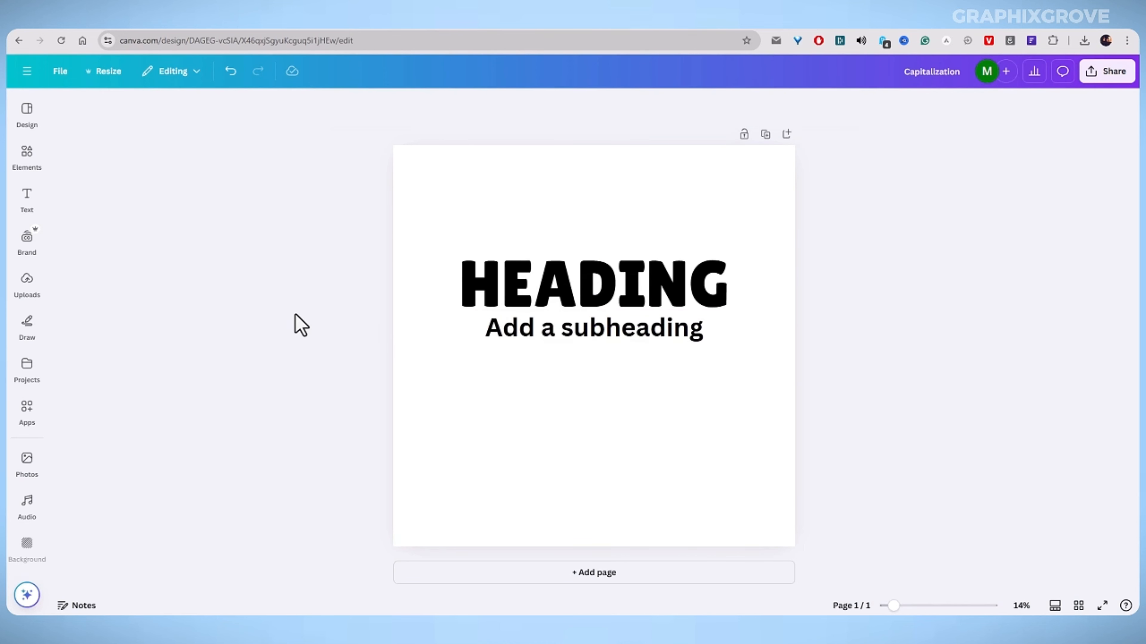
Select the heading and subheading together and move them lower on the page.
click(493, 303)
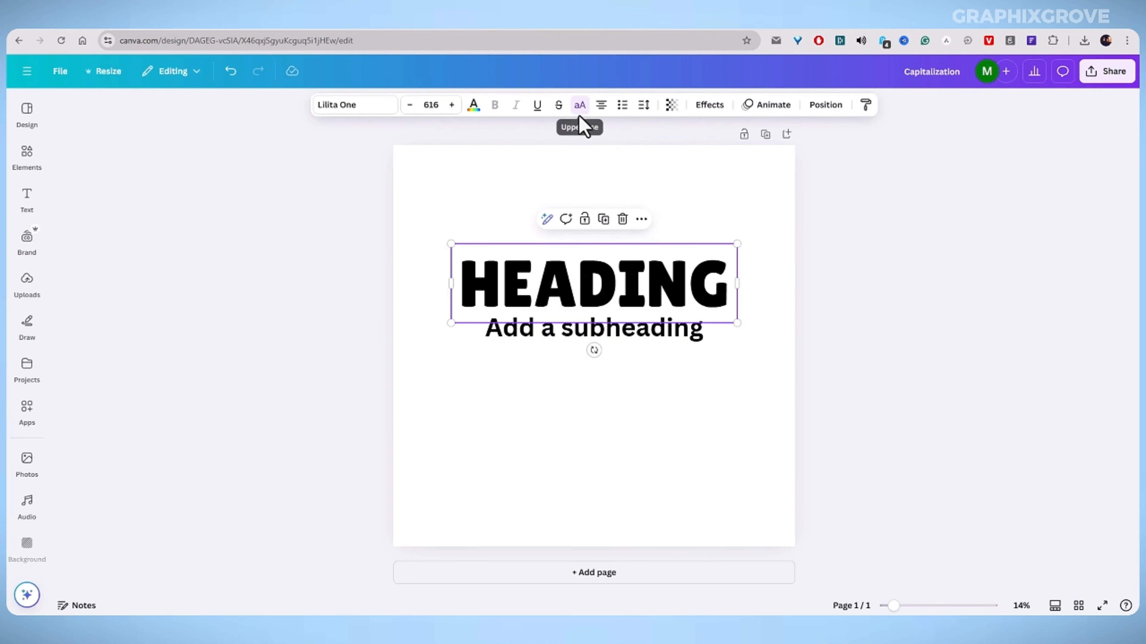
click(334, 296)
drag(496, 198, 574, 360)
click(271, 318)
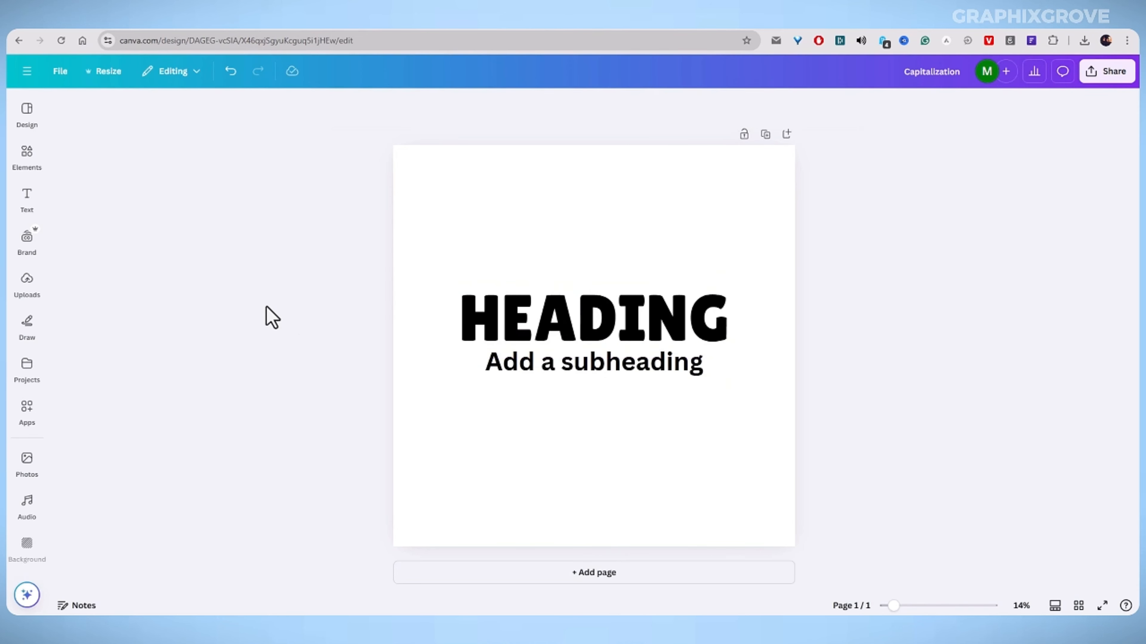